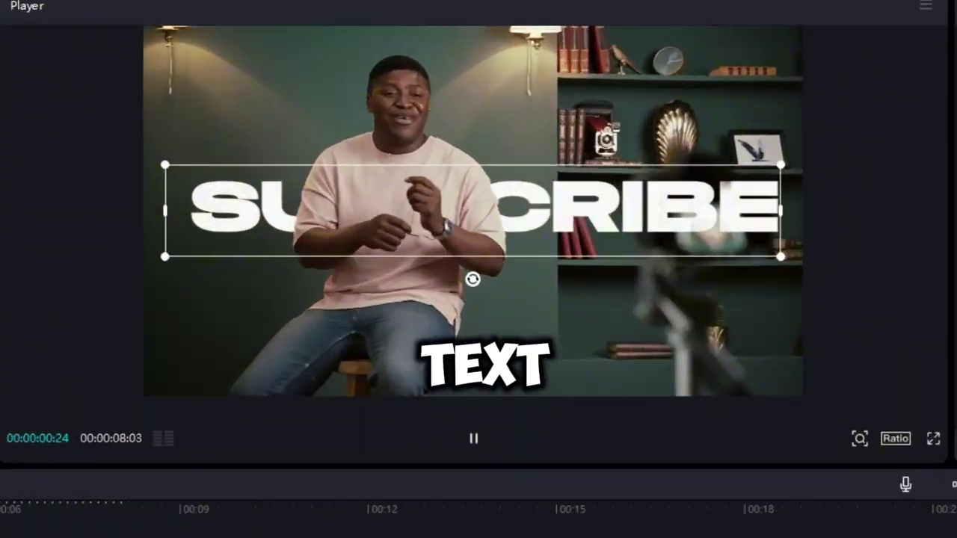
# - Pause and resume the preview, and bring up the Text > Auto captions page
pyautogui.click(474, 438)
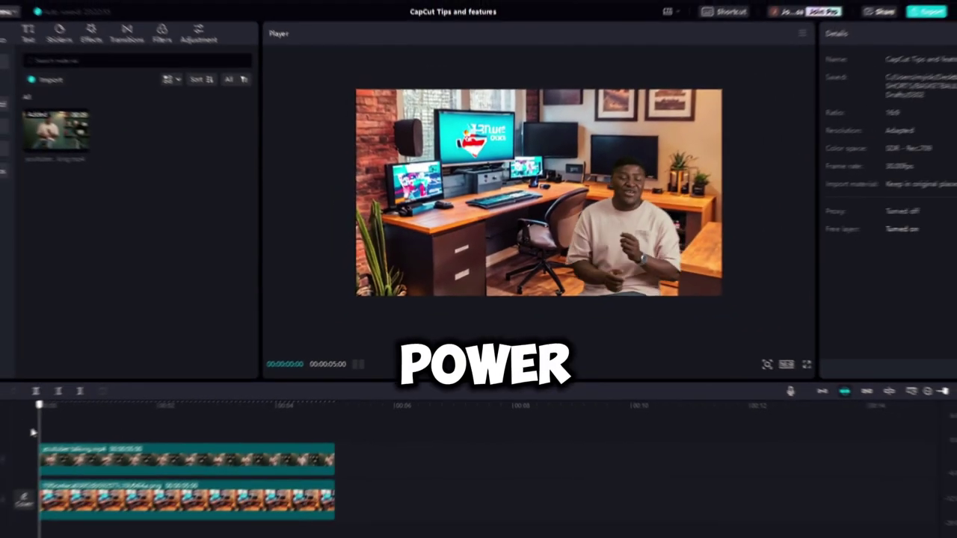
pyautogui.press('space')
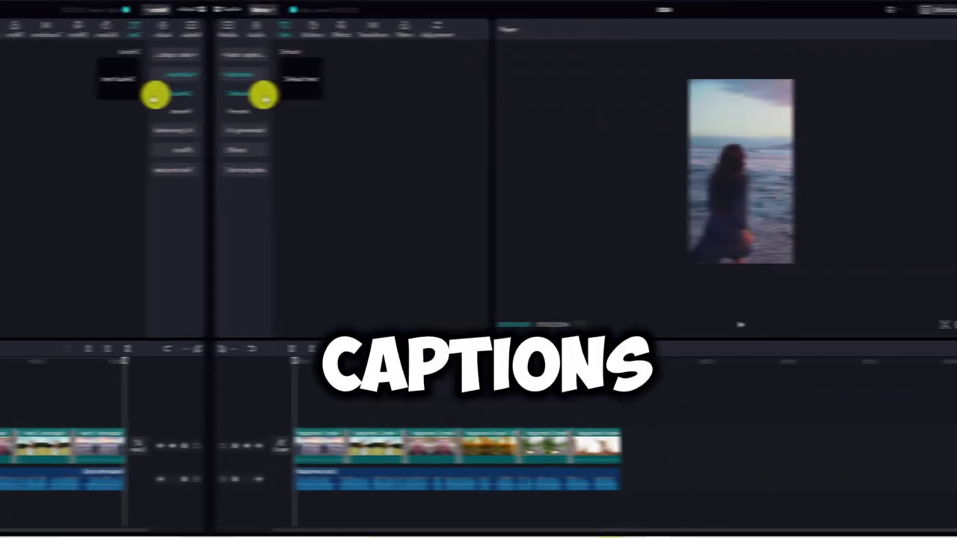
pyautogui.click(71, 71)
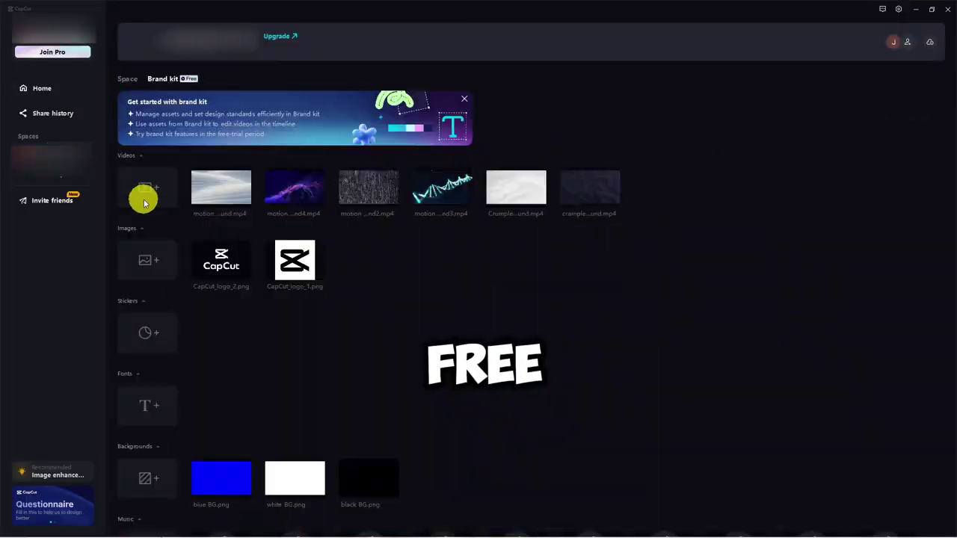
# - Try uploading a brand sticker in Brand kit, then cancel the upload
pyautogui.scroll(-3, 142, 202)
pyautogui.scroll(3, 157, 262)
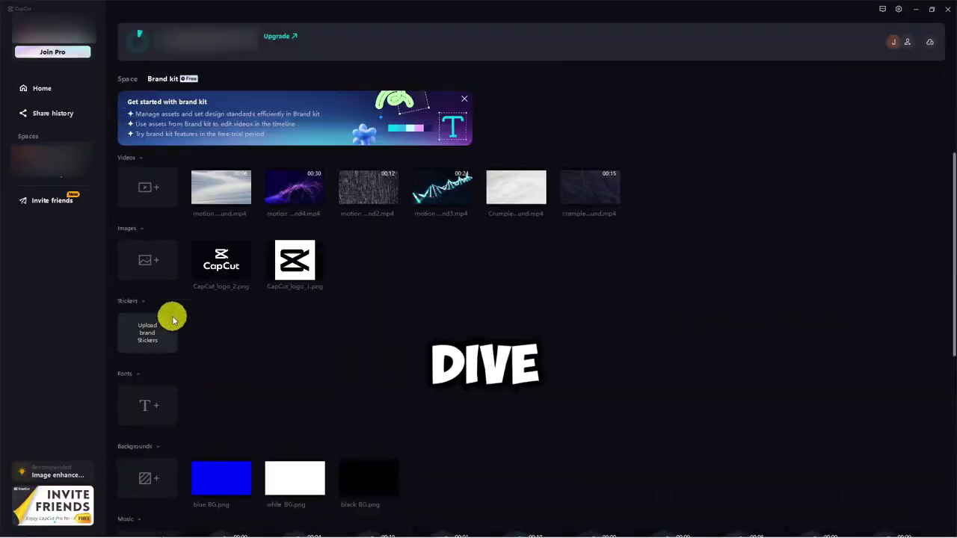
pyautogui.click(172, 320)
pyautogui.press('Escape')
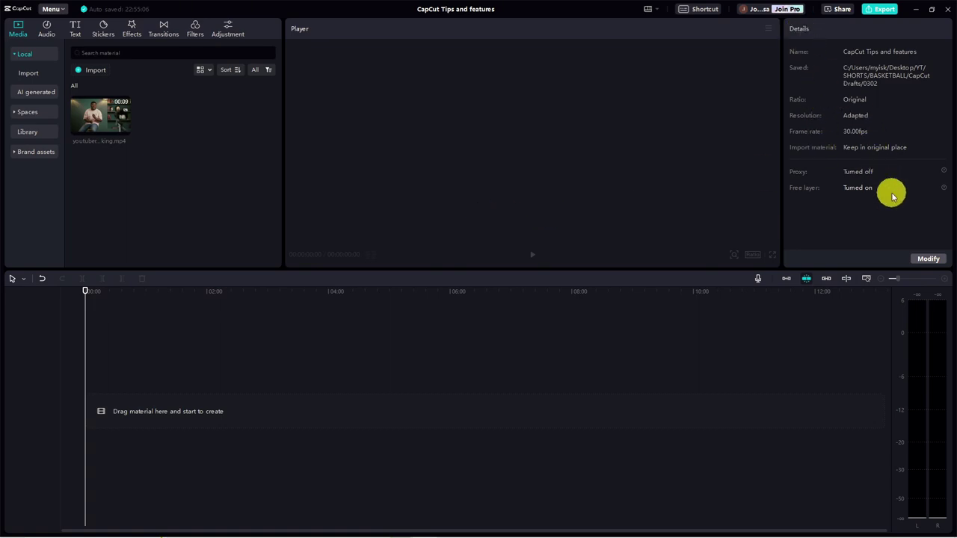
# - Save the project settings unchanged at 30.00fps with Original ratio
pyautogui.click(928, 259)
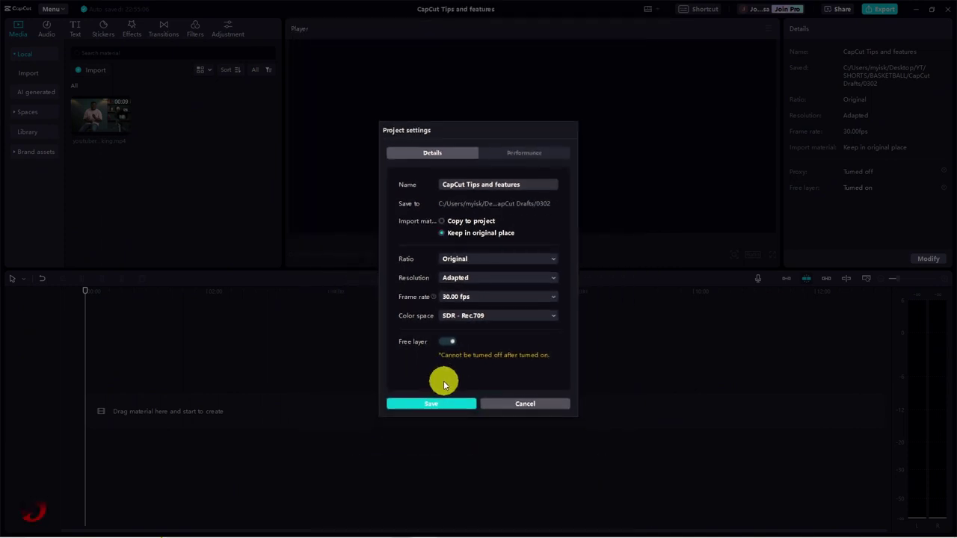
pyautogui.click(430, 405)
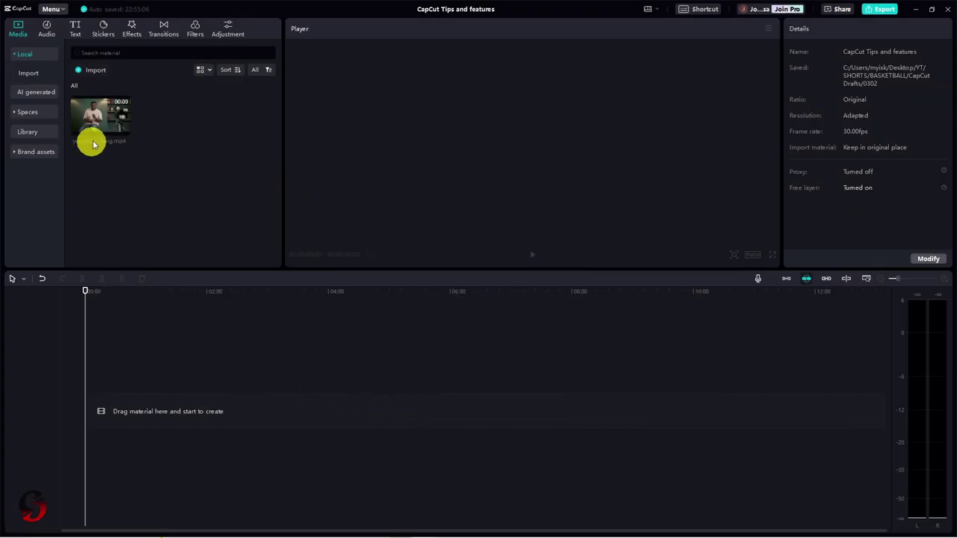
# - Place the talking clip on the timeline and add a Default text clip spanning its length
pyautogui.moveTo(107, 203); pyautogui.dragTo(83, 412)
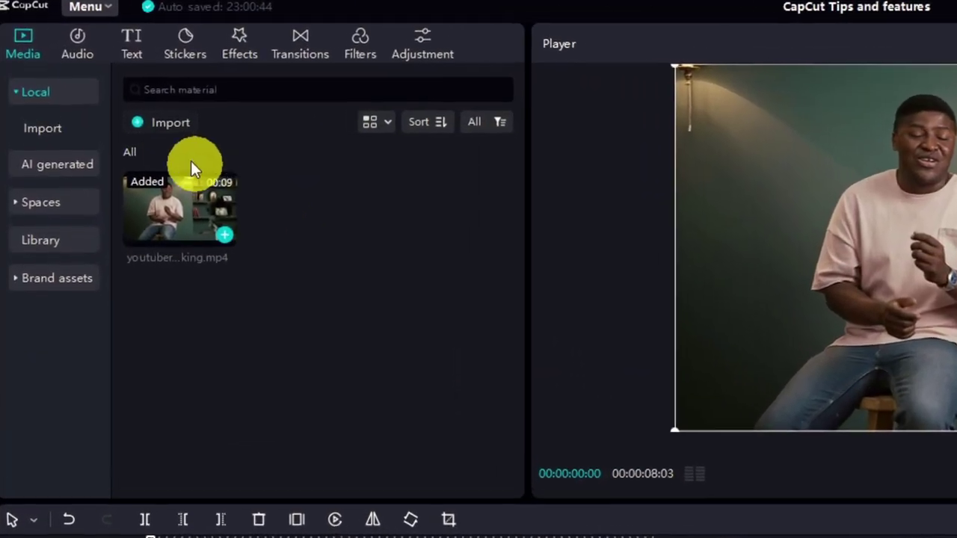
pyautogui.click(131, 47)
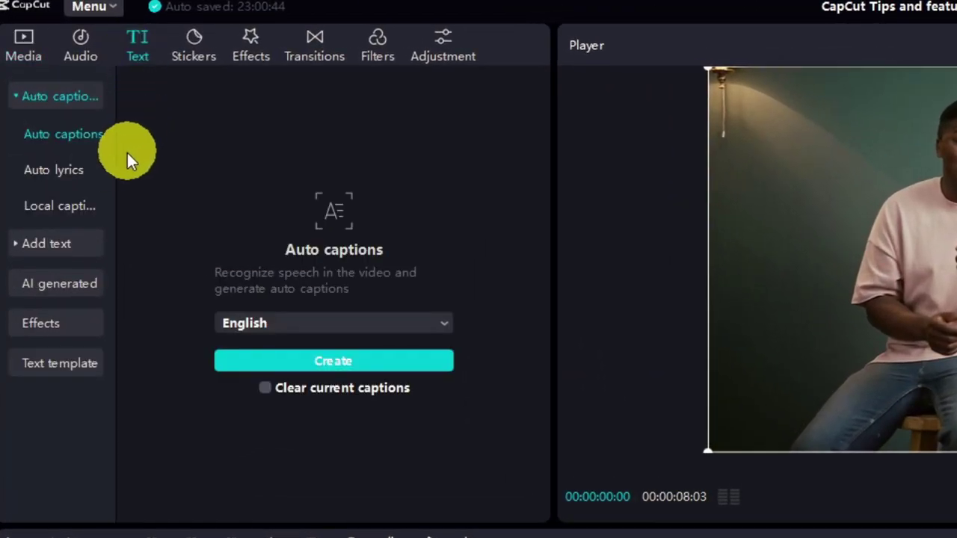
pyautogui.click(63, 244)
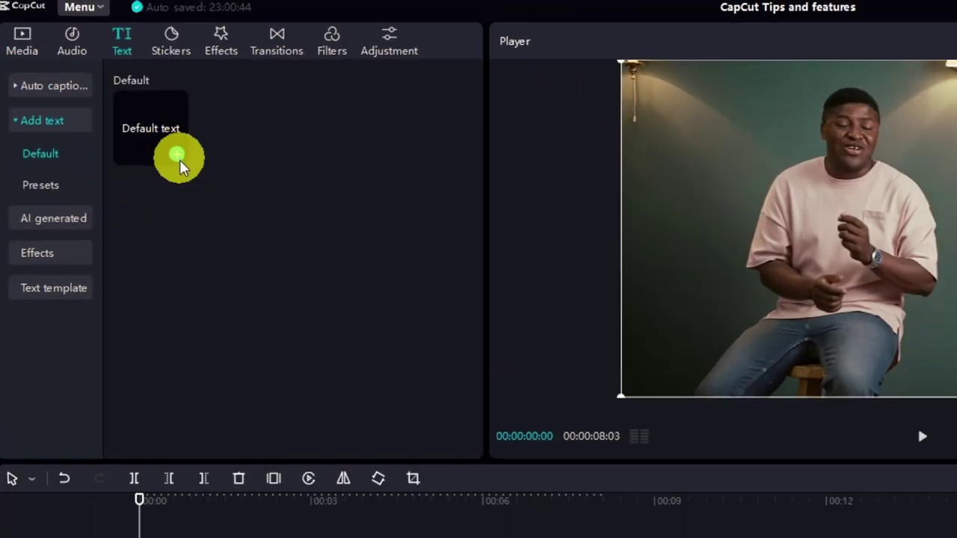
pyautogui.click(203, 171)
pyautogui.moveTo(184, 383); pyautogui.dragTo(348, 385)
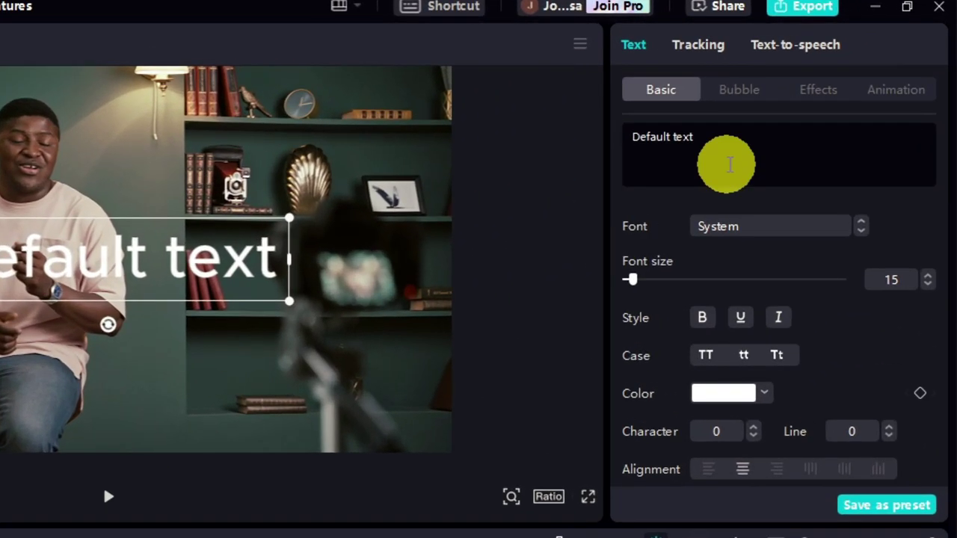
# - Make the text an enlarged, uppercase 'SUBSCRIBE' in UNDERRATED Ultra Bold
pyautogui.moveTo(729, 165); pyautogui.dragTo(607, 140)
pyautogui.write('subscribe')
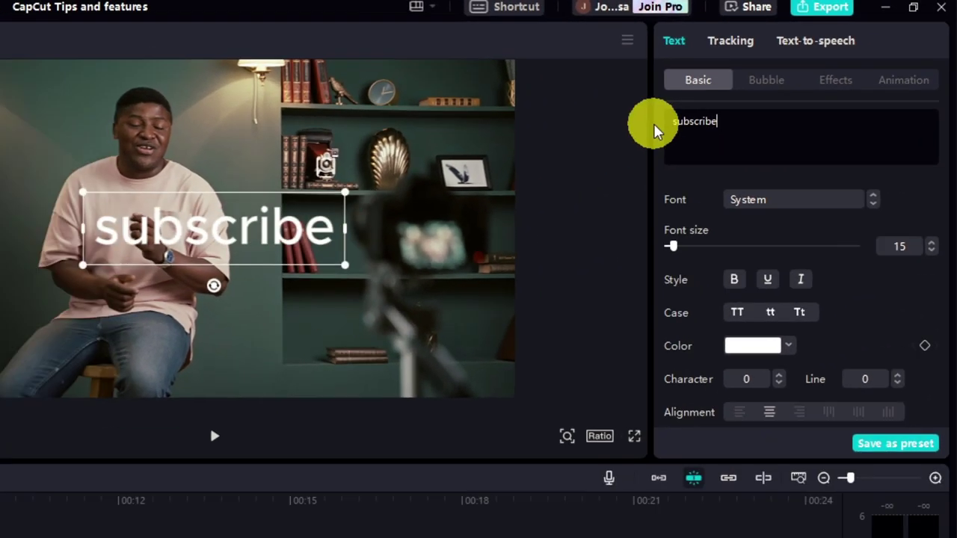
pyautogui.click(771, 225)
pyautogui.click(805, 328)
pyautogui.click(832, 184)
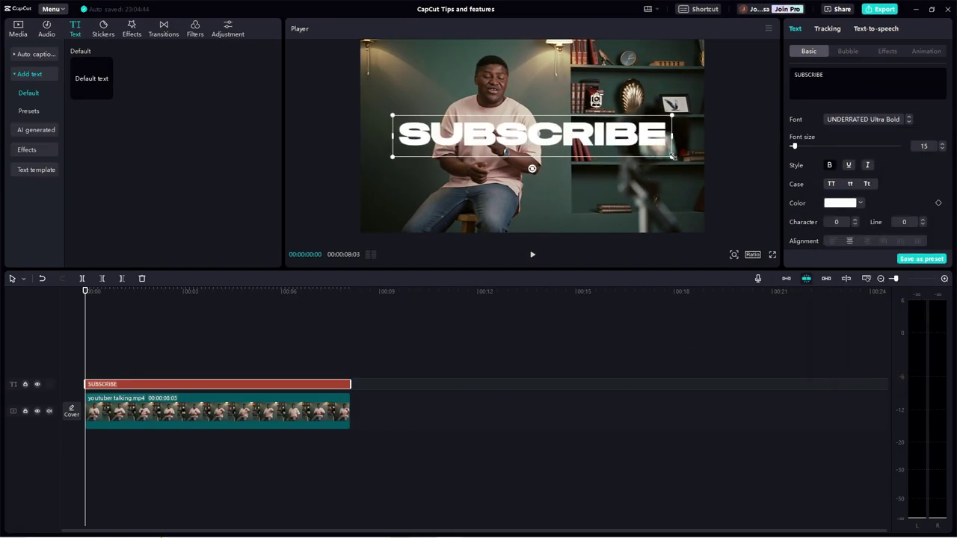
pyautogui.moveTo(671, 157); pyautogui.dragTo(696, 173)
pyautogui.press('End')
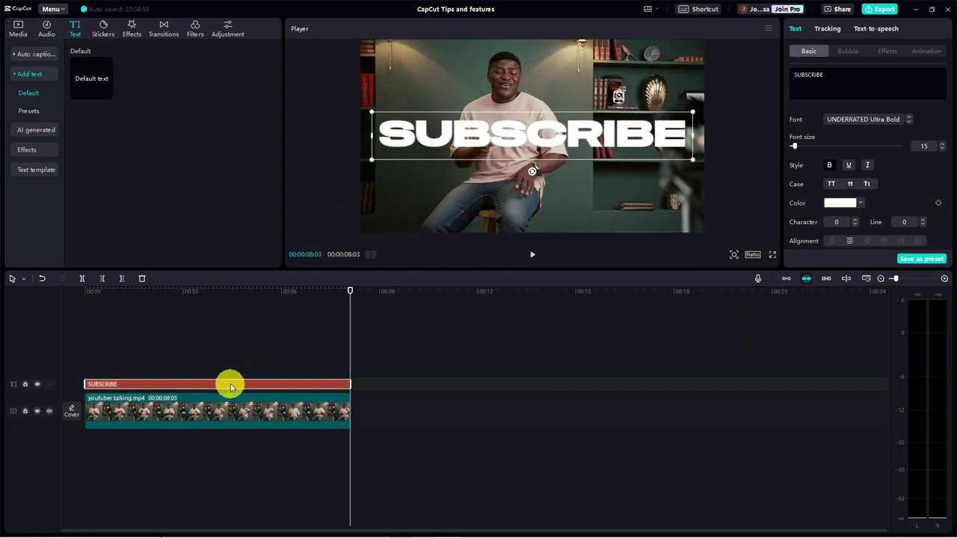
# - Duplicate the talking clip onto a track above the title and apply Auto cutout
pyautogui.click(167, 423)
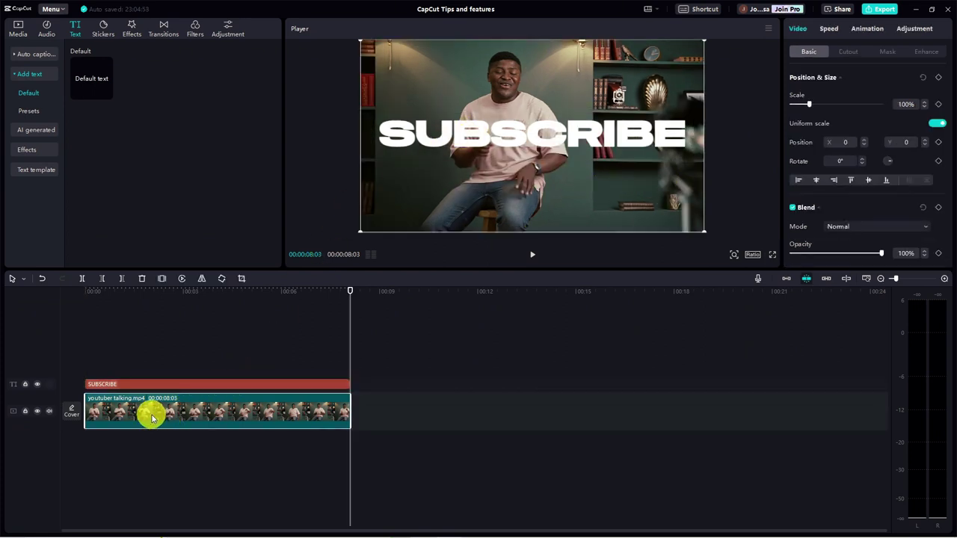
pyautogui.moveTo(152, 417); pyautogui.dragTo(152, 363)
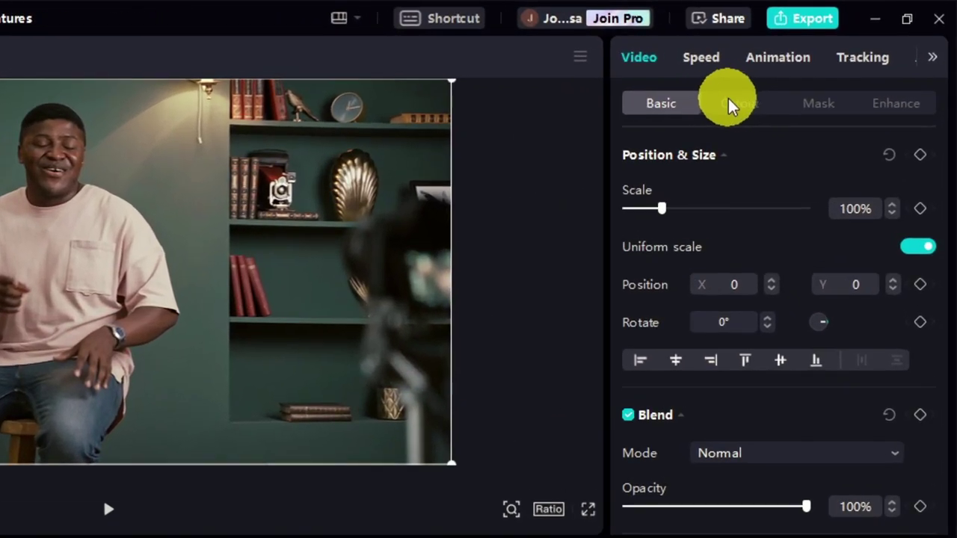
pyautogui.click(848, 52)
pyautogui.scroll(-1, 673, 391)
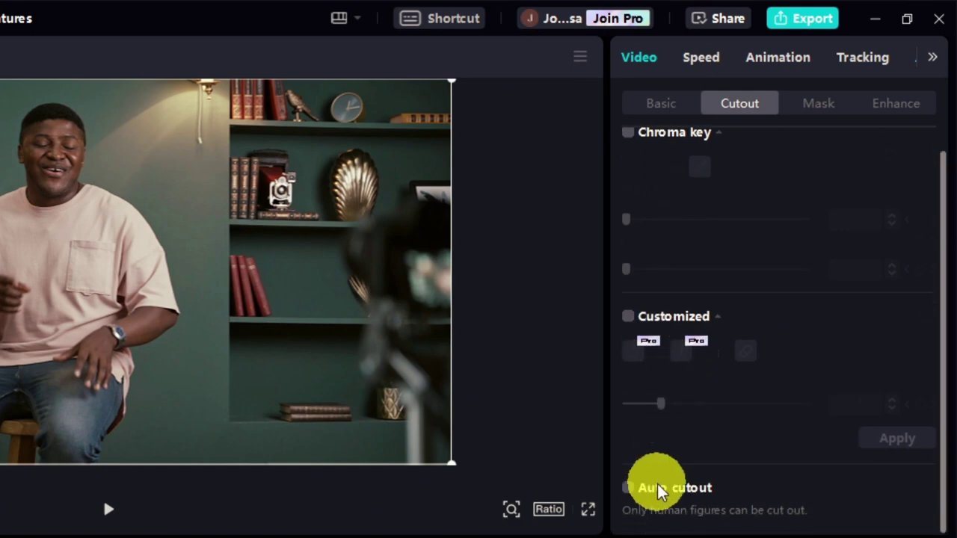
pyautogui.click(627, 487)
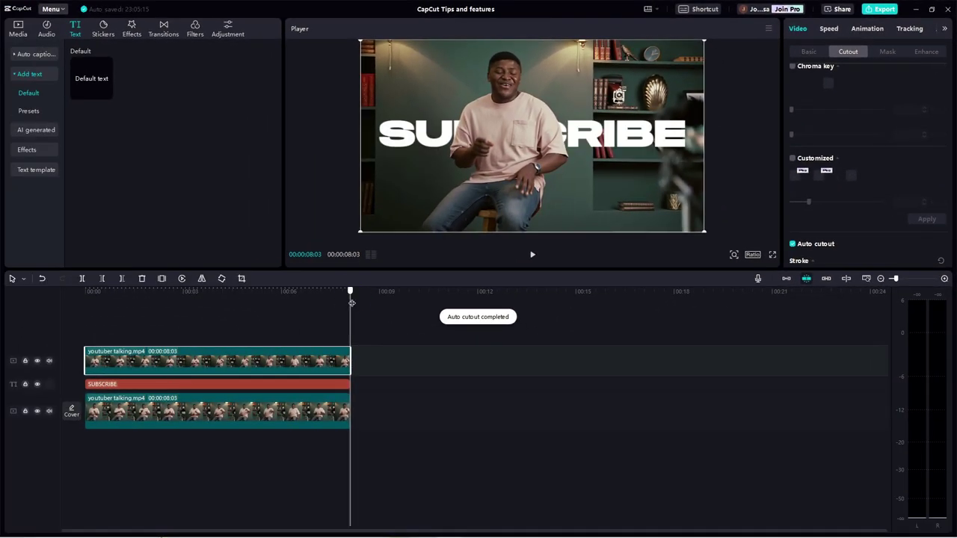
# - Reselect the cut-out clip and jump near the start to check the layering
pyautogui.click(393, 431)
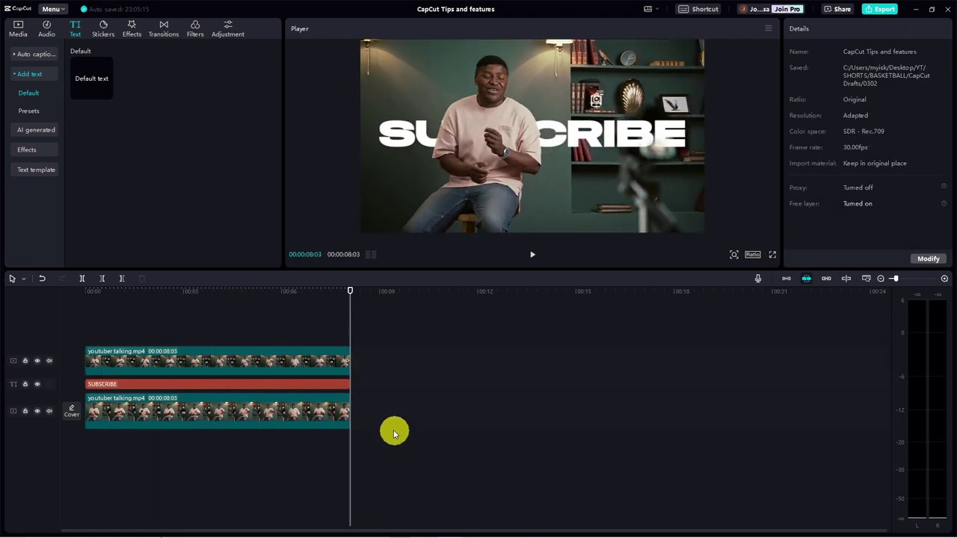
pyautogui.click(239, 364)
pyautogui.click(109, 316)
pyautogui.click(204, 366)
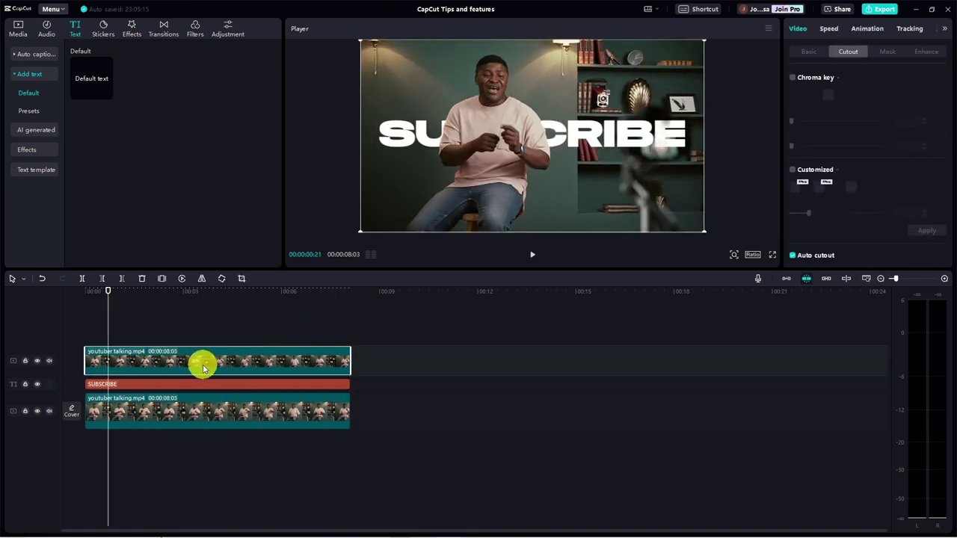
# - Apply the Slide Left In animation to the SUBSCRIBE text clip
pyautogui.click(191, 384)
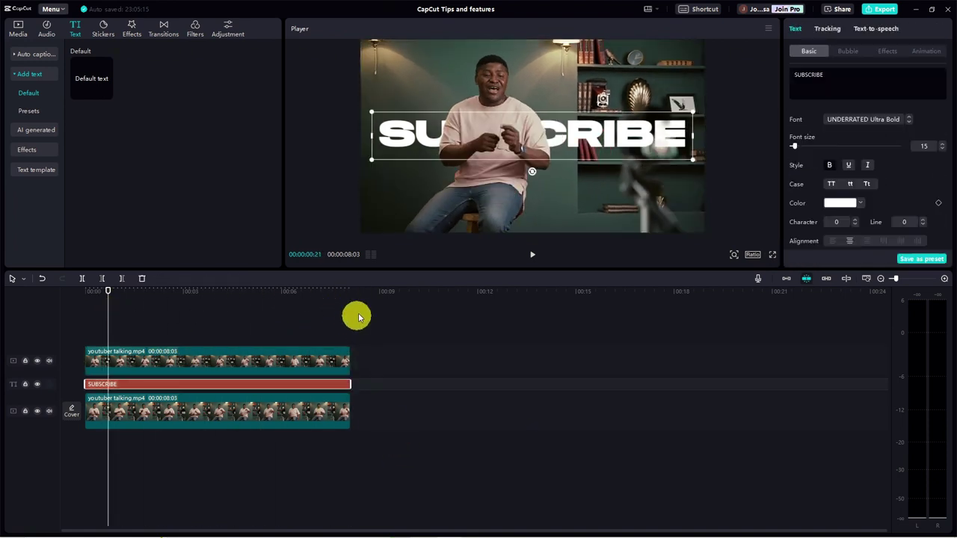
pyautogui.click(927, 52)
pyautogui.scroll(-5, 872, 196)
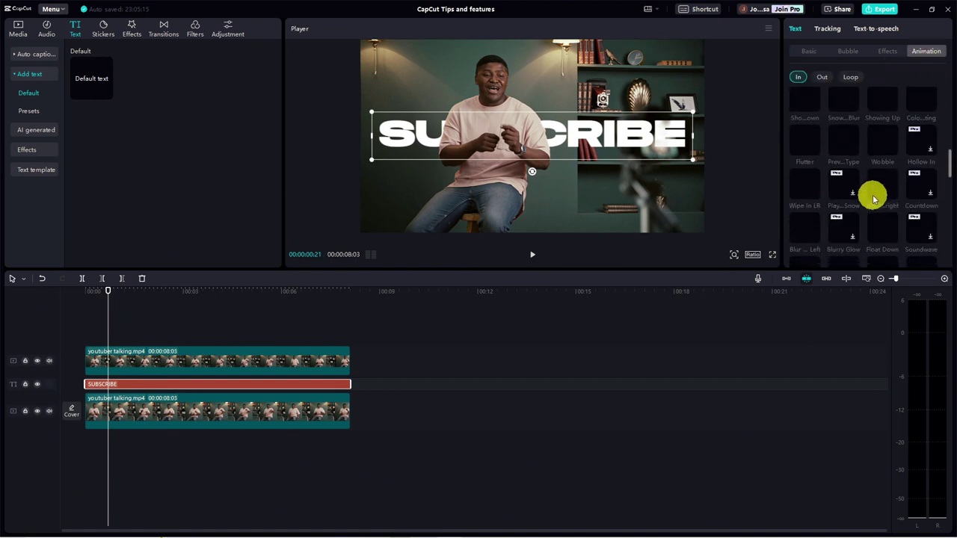
pyautogui.scroll(1, 869, 223)
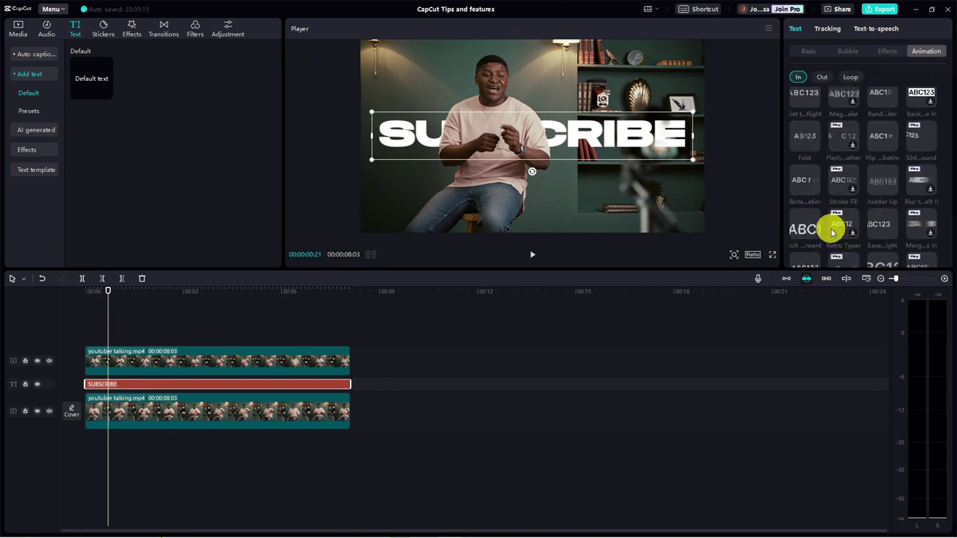
pyautogui.scroll(-4, 897, 238)
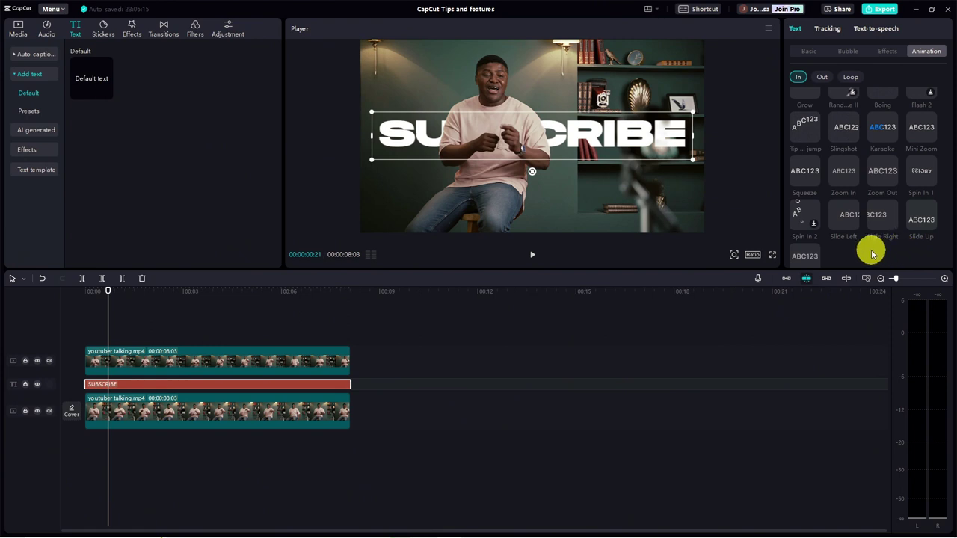
pyautogui.click(843, 223)
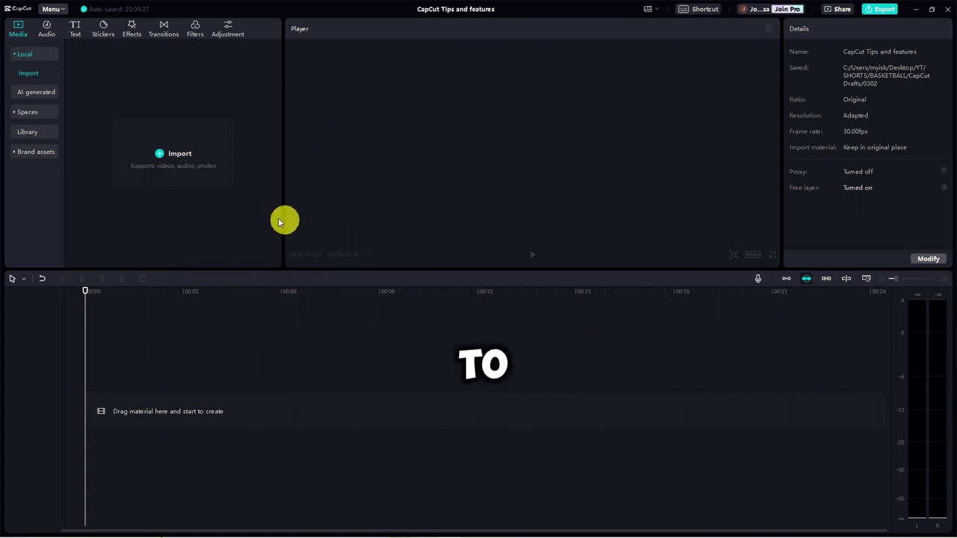
# - Generate AI images with the prompt 'a cozy youtube studio'
pyautogui.click(39, 92)
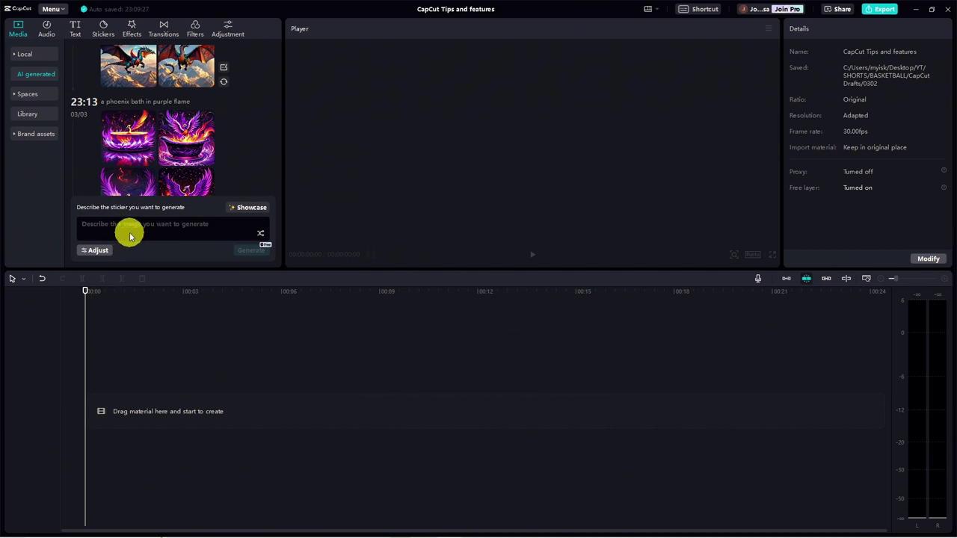
pyautogui.write('a cozy youtube studio')
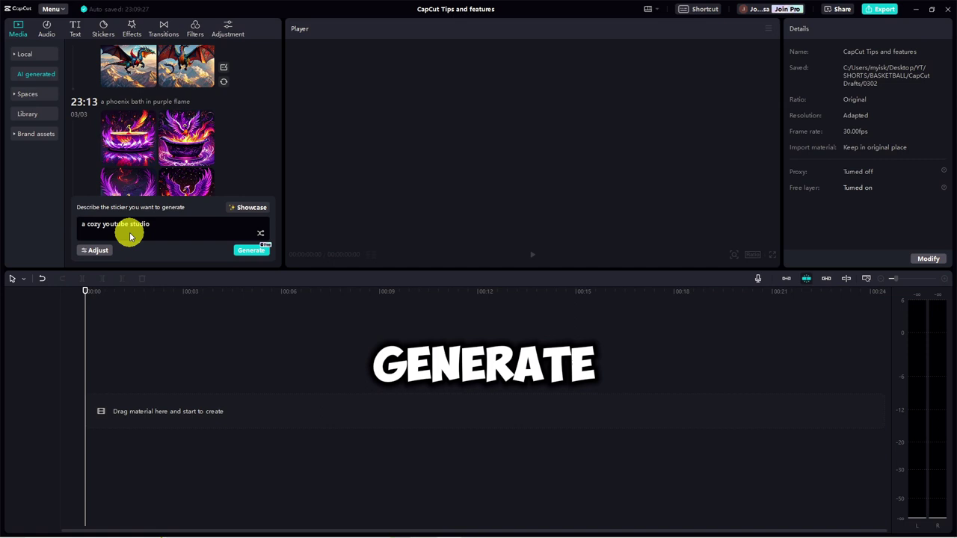
pyautogui.click(251, 255)
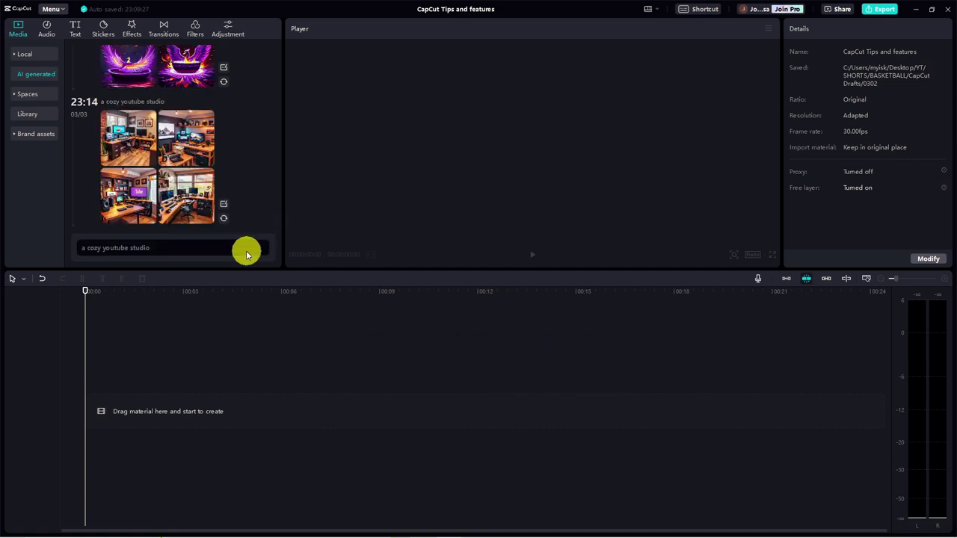
# - Preview all four studio images, upscale the top-left one to HD and play it
pyautogui.click(133, 196)
pyautogui.click(145, 140)
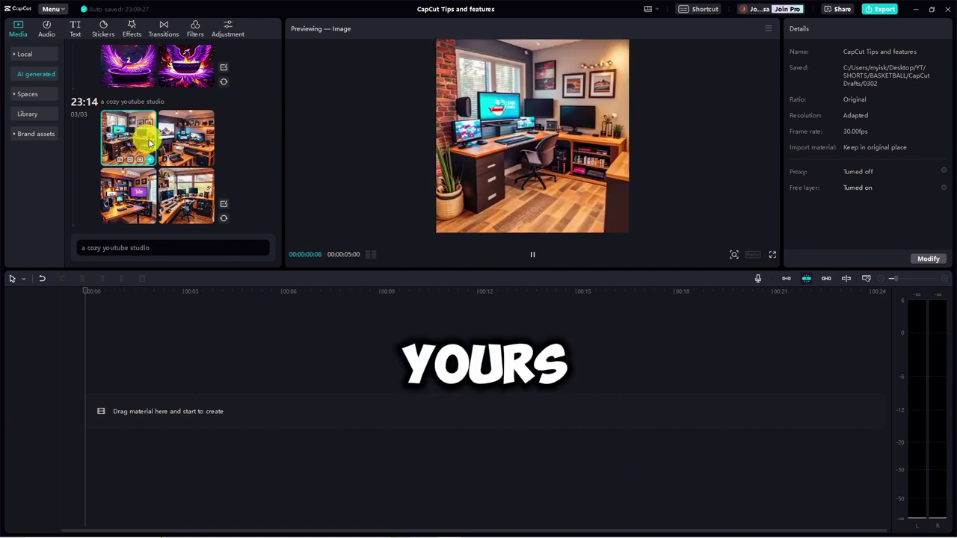
pyautogui.click(184, 142)
pyautogui.click(178, 196)
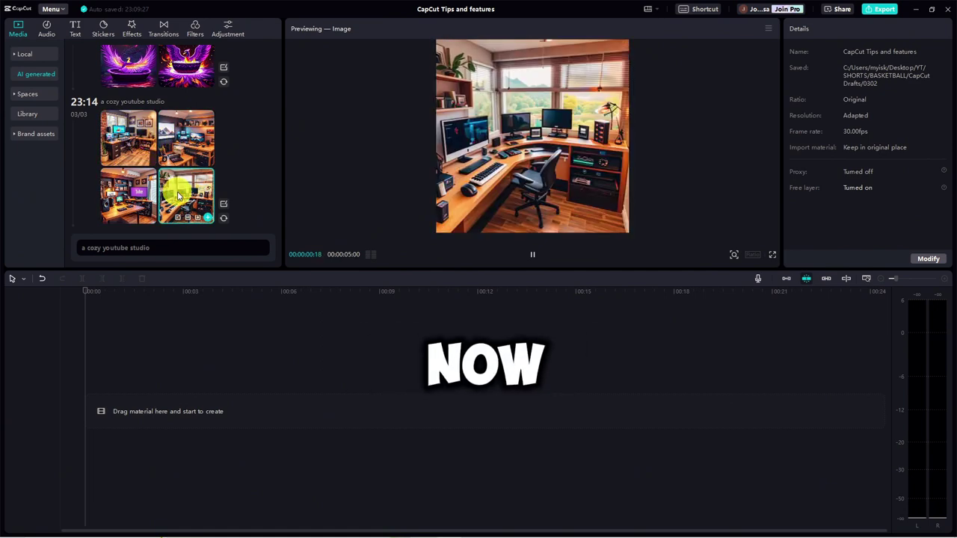
pyautogui.click(128, 154)
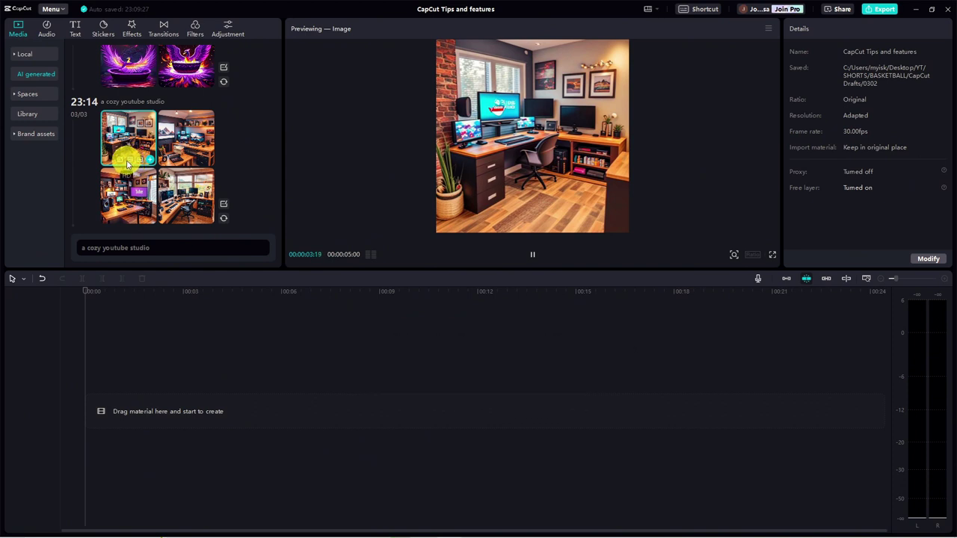
pyautogui.click(130, 160)
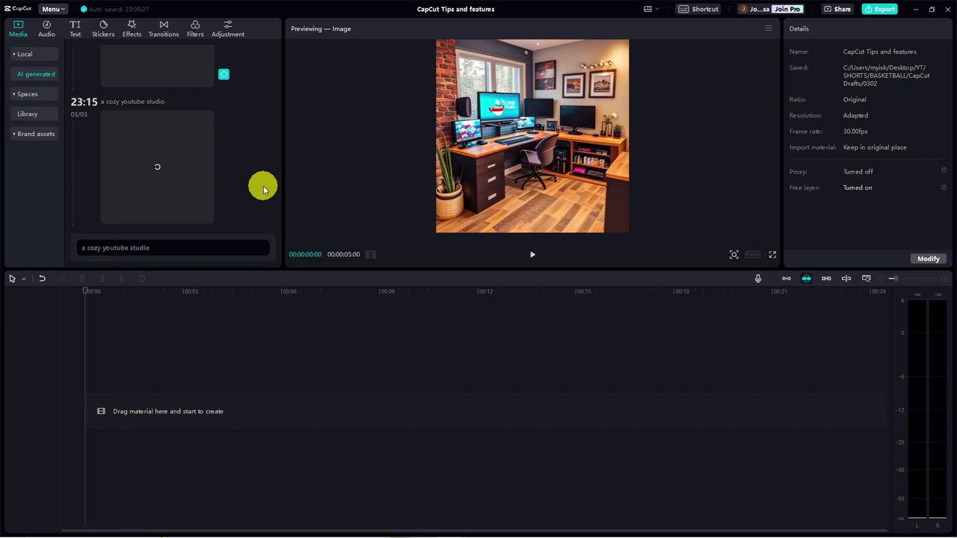
pyautogui.click(145, 215)
pyautogui.press('space')
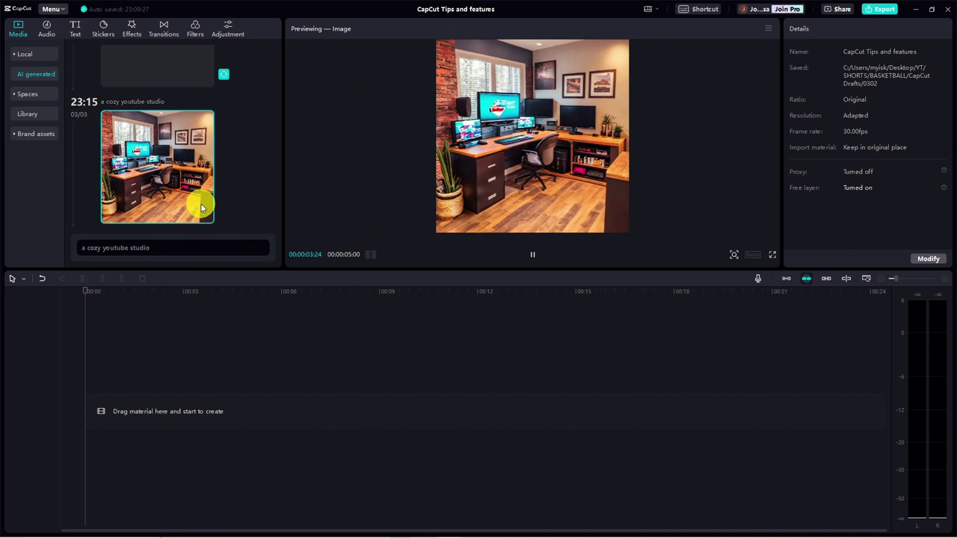
# - Add the upscaled studio image to the timeline, set the canvas to 16:9, and scale it to fill the width
pyautogui.moveTo(201, 208); pyautogui.dragTo(222, 374)
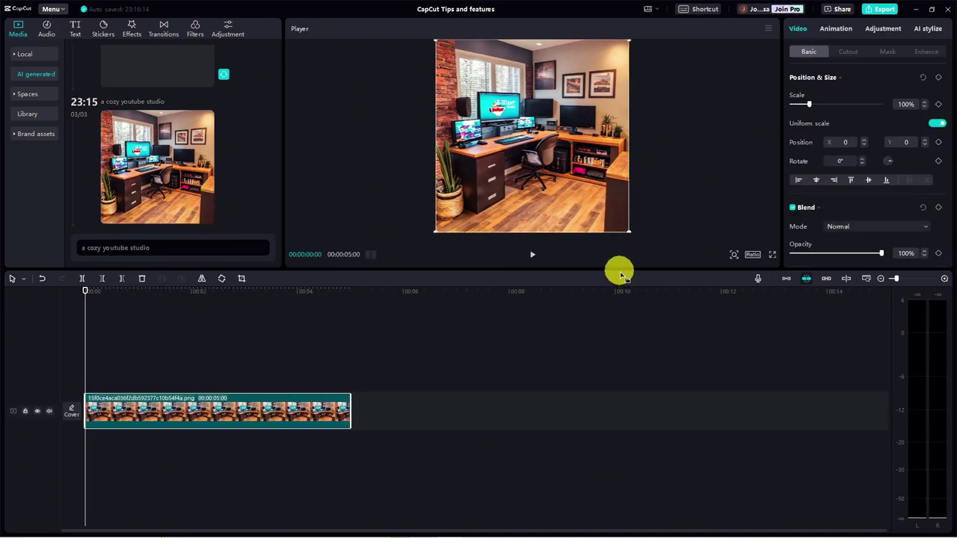
pyautogui.moveTo(619, 311); pyautogui.dragTo(622, 342)
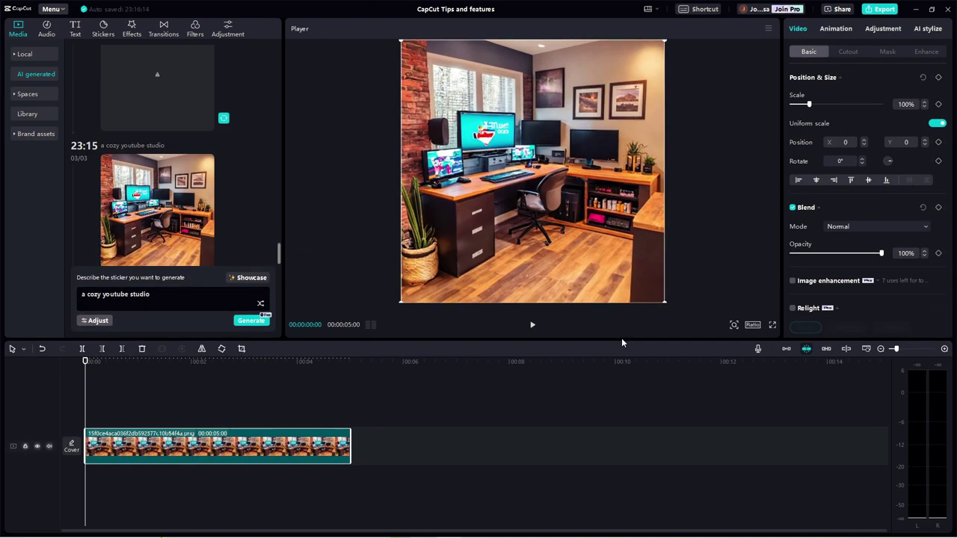
pyautogui.click(755, 328)
pyautogui.click(779, 365)
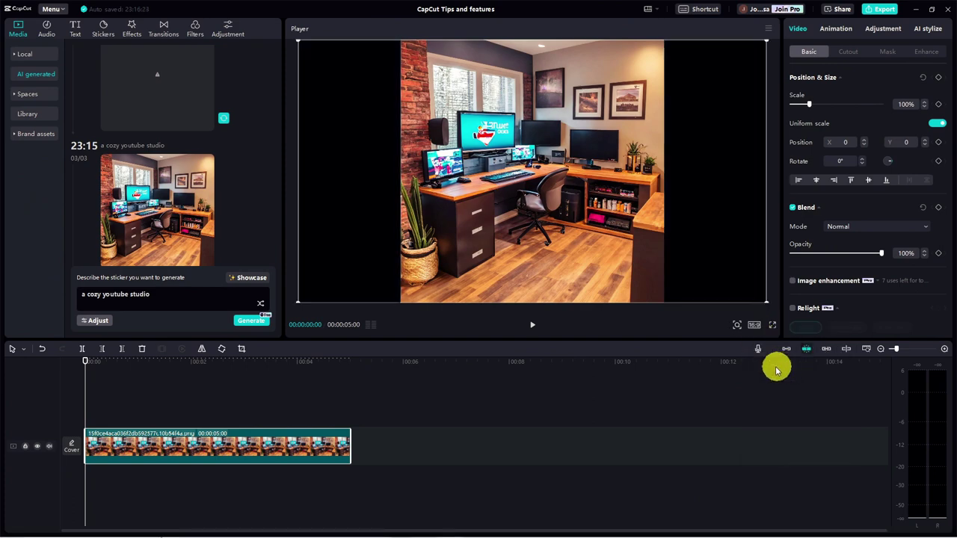
pyautogui.scroll(-3, 653, 238)
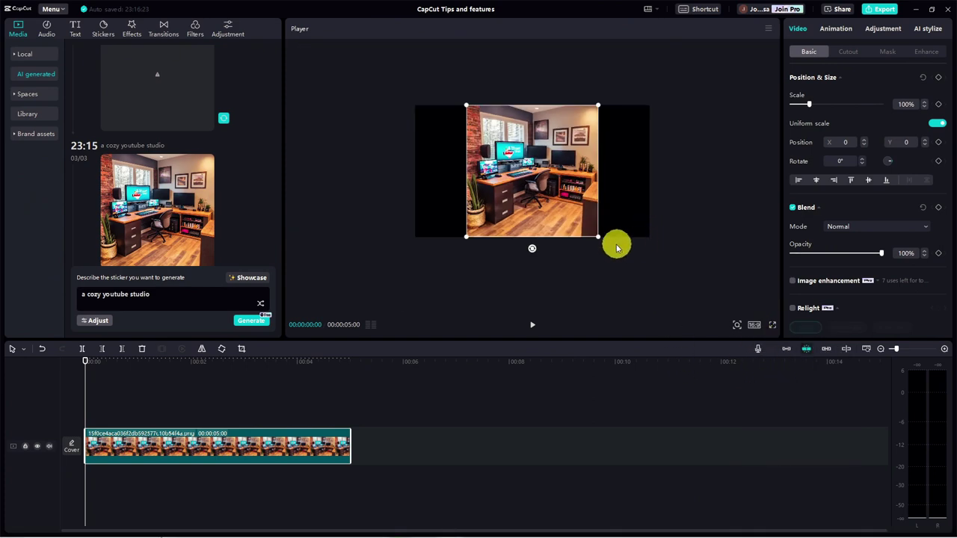
pyautogui.moveTo(598, 238); pyautogui.dragTo(703, 293)
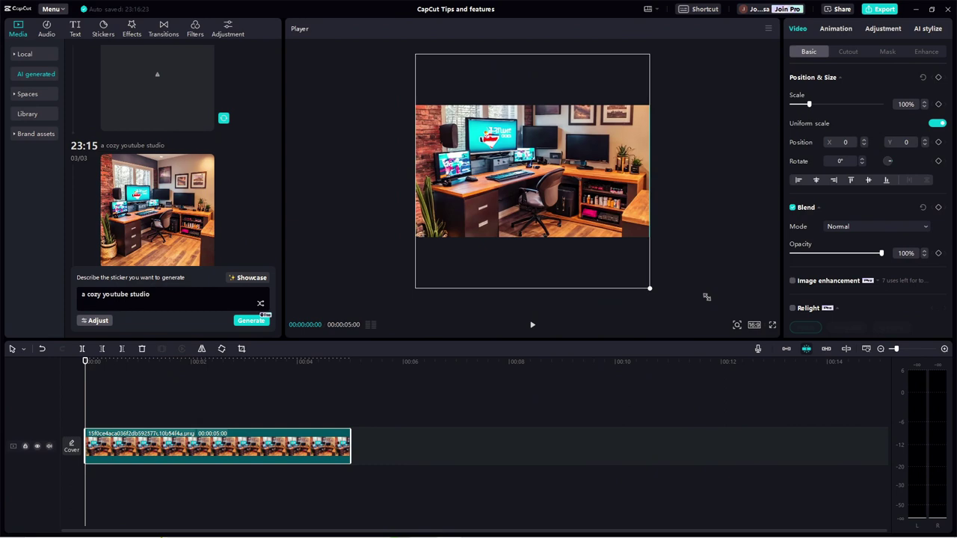
# - Import youtuber talking.mp4, place it above the image, and trim it to 5 seconds
pyautogui.scroll(2, 604, 271)
pyautogui.click(67, 380)
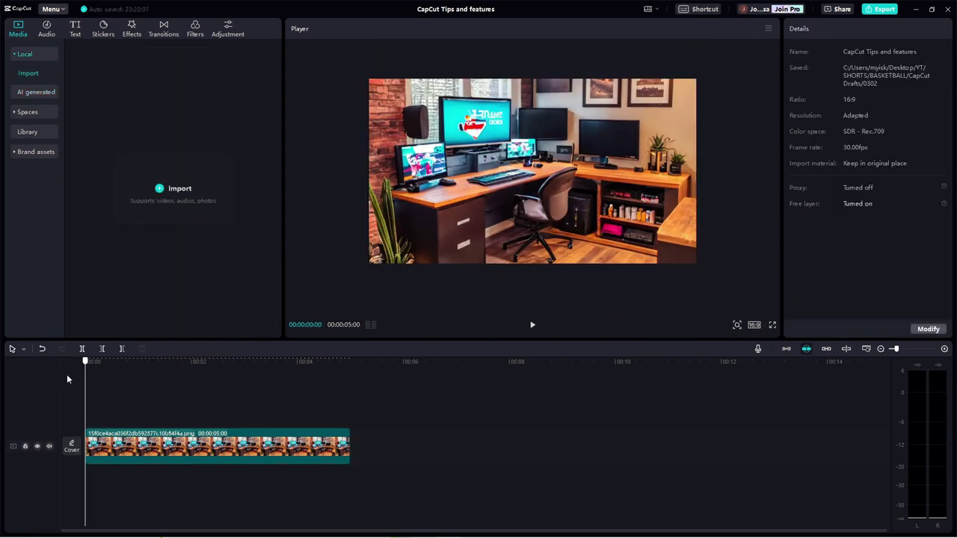
pyautogui.click(160, 190)
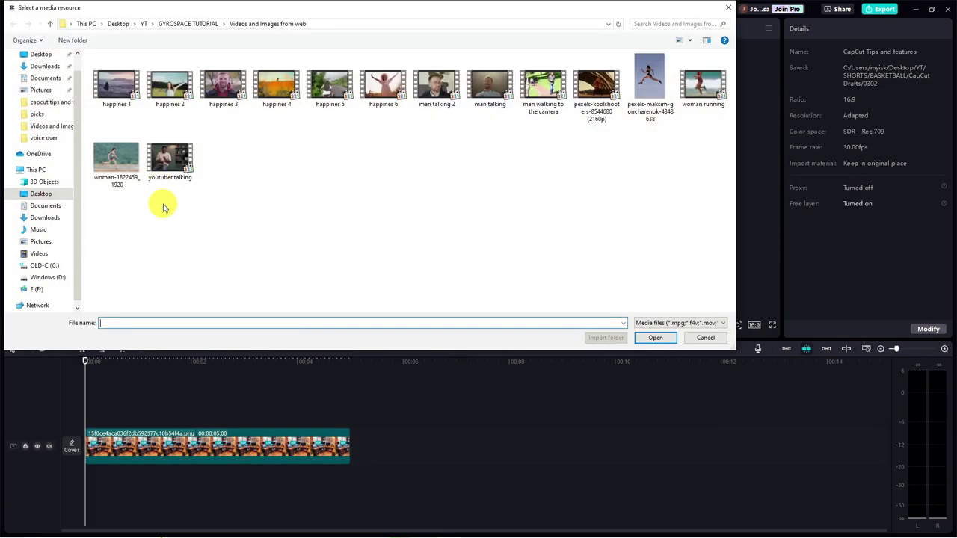
pyautogui.doubleClick(182, 167)
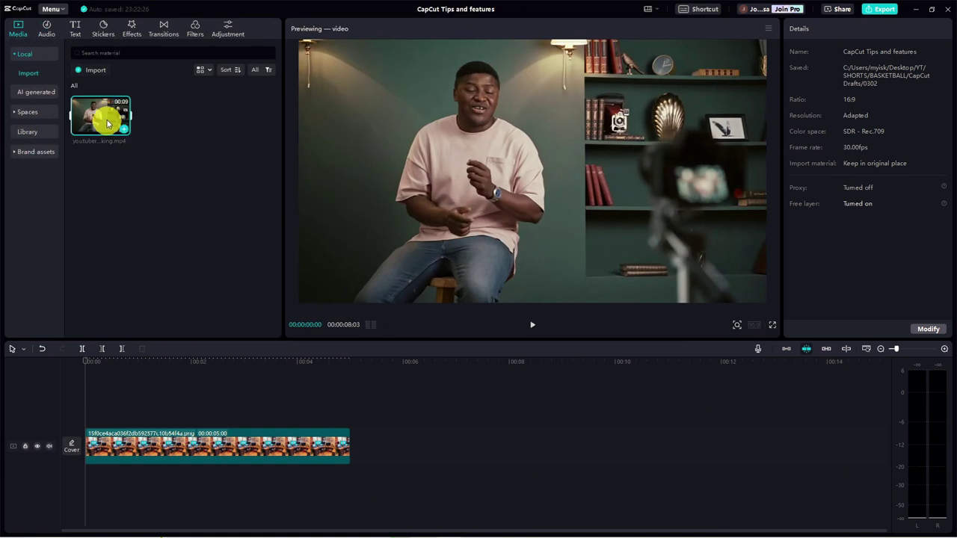
pyautogui.moveTo(107, 123); pyautogui.dragTo(295, 426)
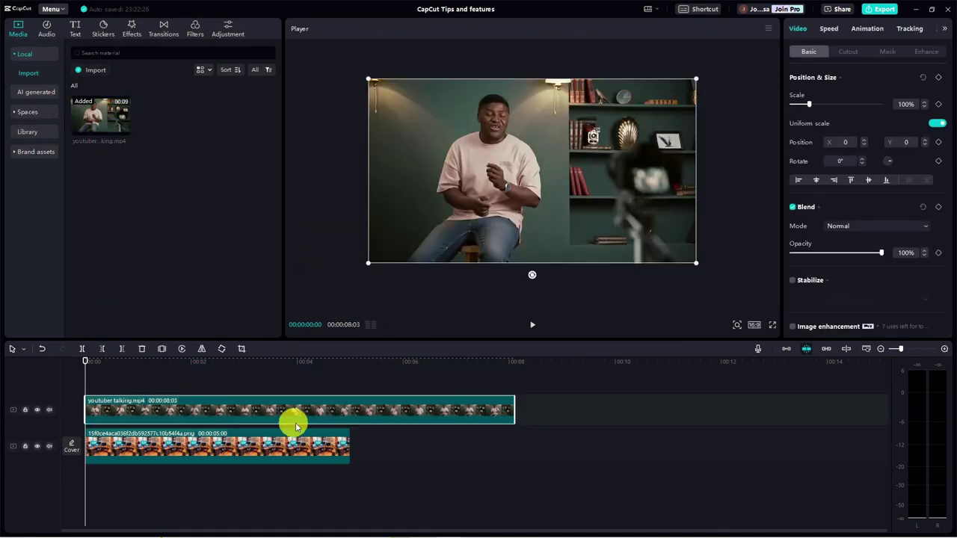
pyautogui.moveTo(476, 409); pyautogui.dragTo(347, 397)
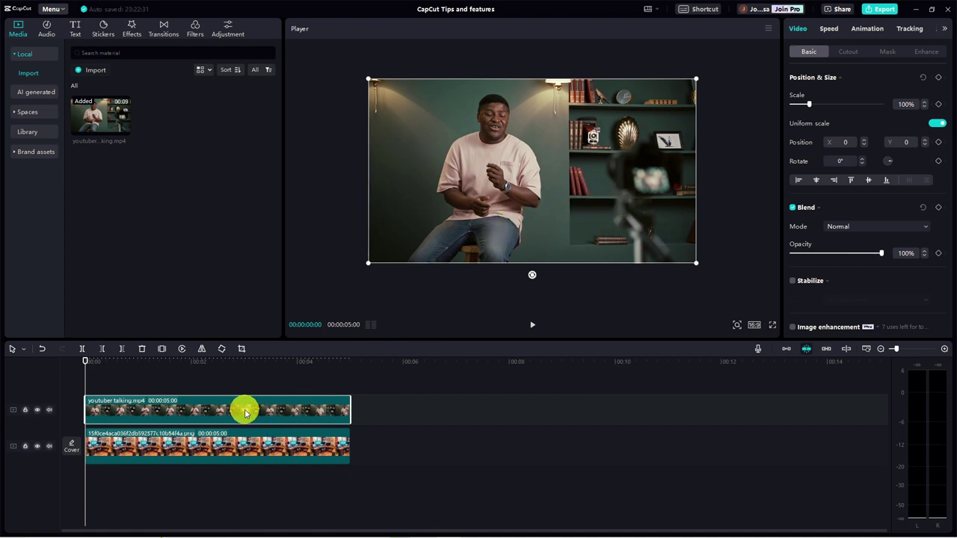
# - Remove the background behind the man with Auto cutout and play the composite
pyautogui.click(849, 52)
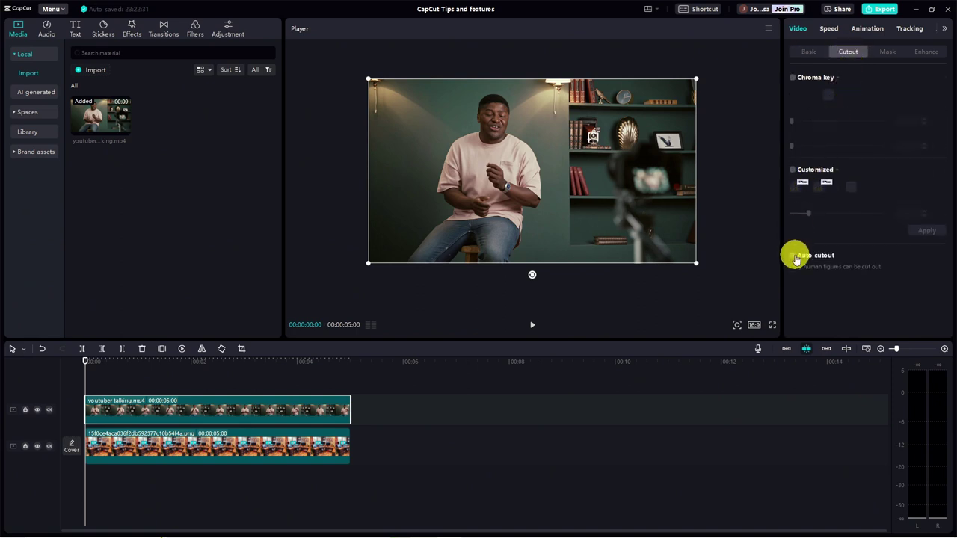
pyautogui.click(793, 256)
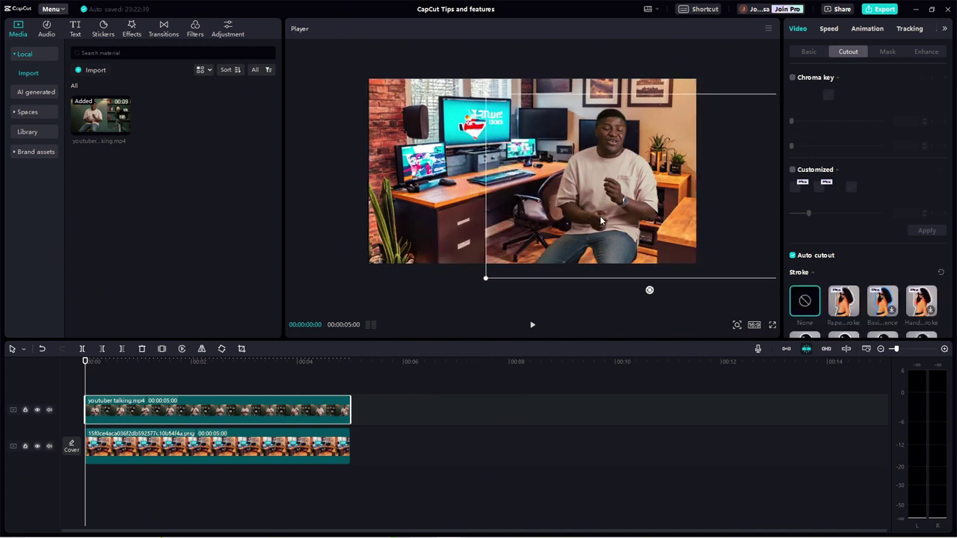
pyautogui.click(234, 378)
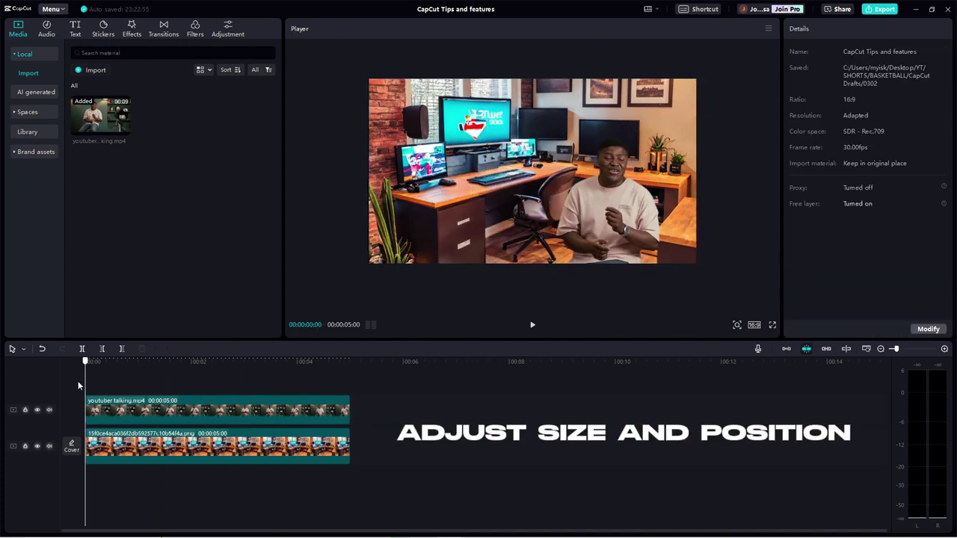
pyautogui.press('space')
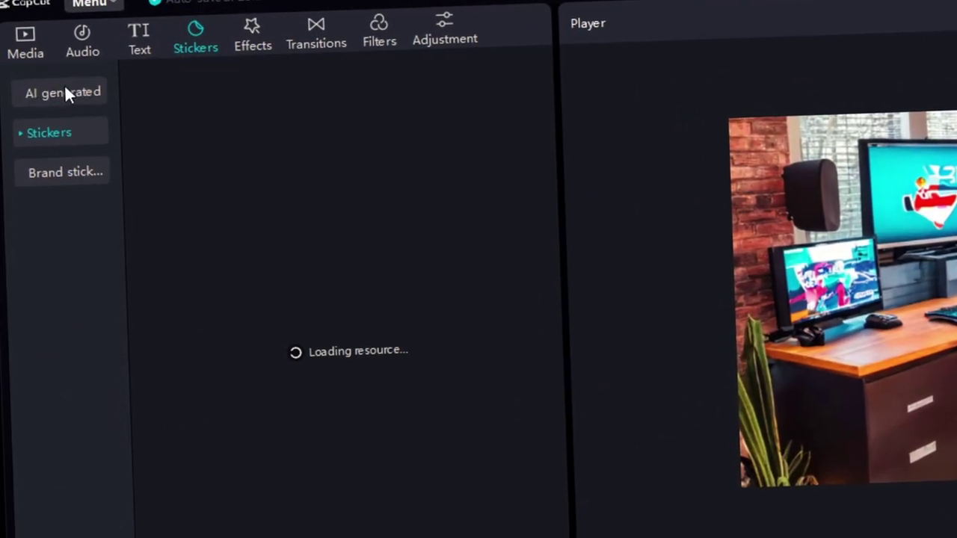
# - Replace the Croissants prompt in the AI sticker generator with 'a basketball'
pyautogui.click(66, 93)
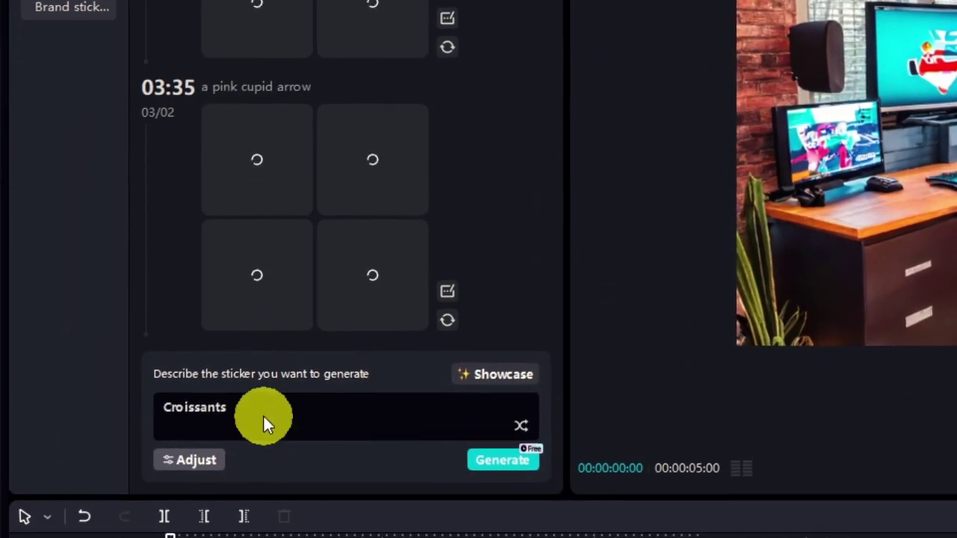
pyautogui.moveTo(272, 495); pyautogui.dragTo(135, 492)
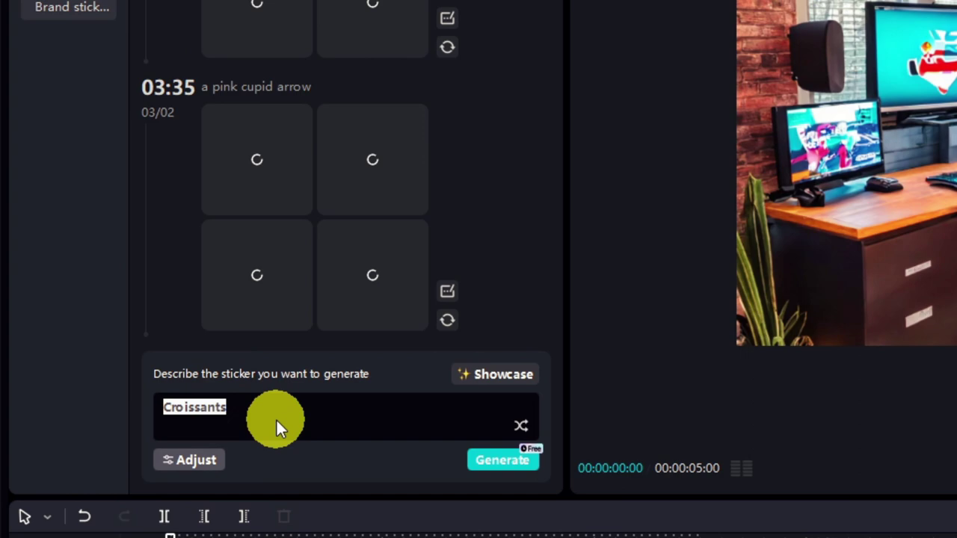
pyautogui.press('BackSpace')
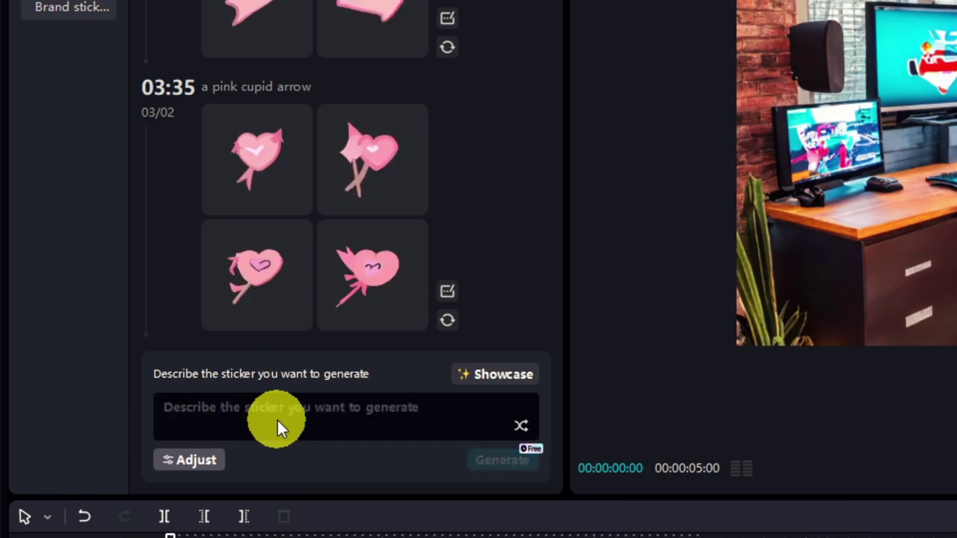
pyautogui.write('a basketb')
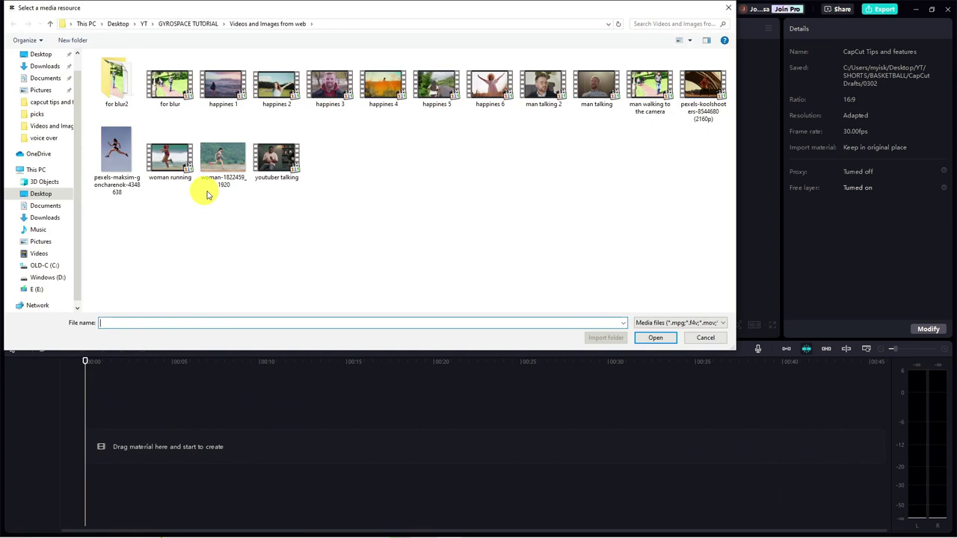
# - Import for blur2.mp4, duplicate it onto a track above, and apply the Blur effect to the top copy
pyautogui.doubleClick(127, 94)
pyautogui.doubleClick(124, 80)
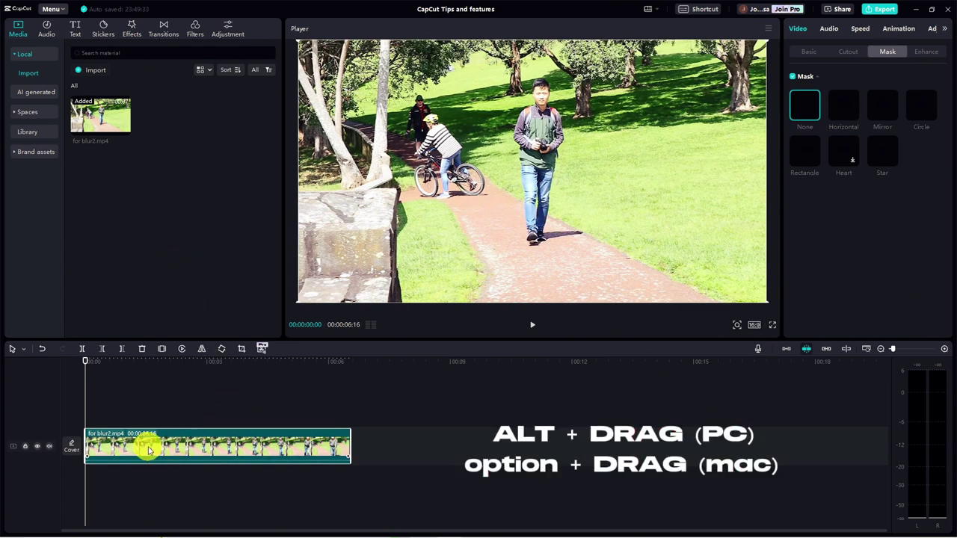
pyautogui.moveTo(149, 450); pyautogui.dragTo(152, 425)
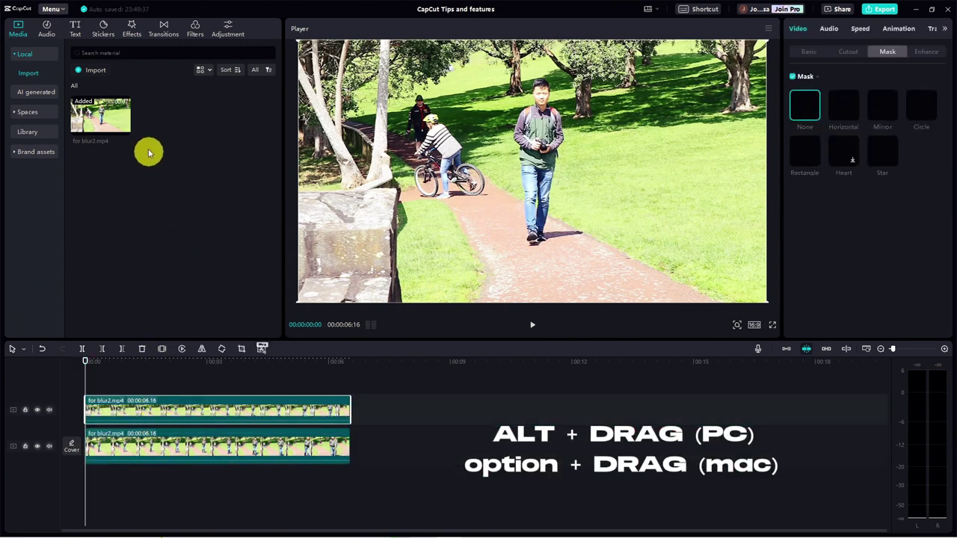
pyautogui.click(133, 33)
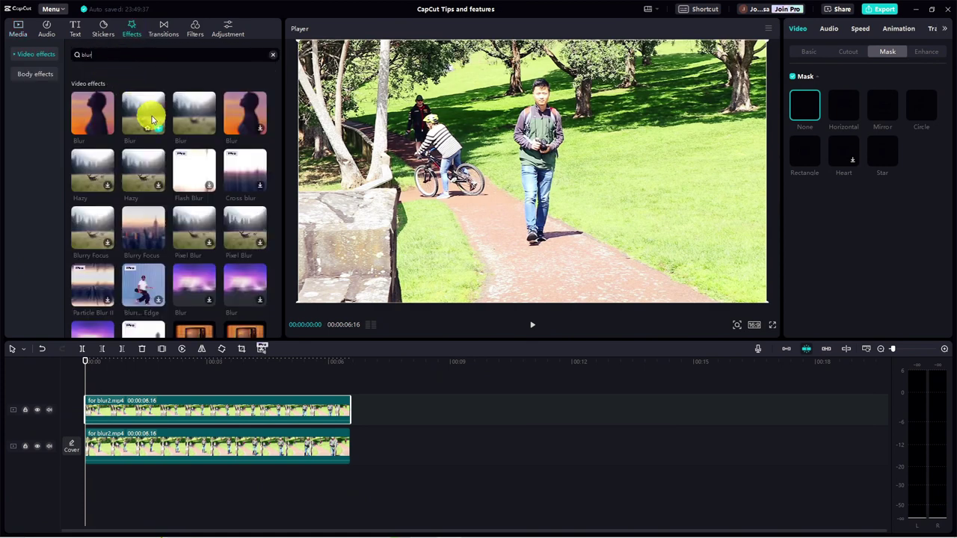
pyautogui.moveTo(194, 122); pyautogui.dragTo(102, 409)
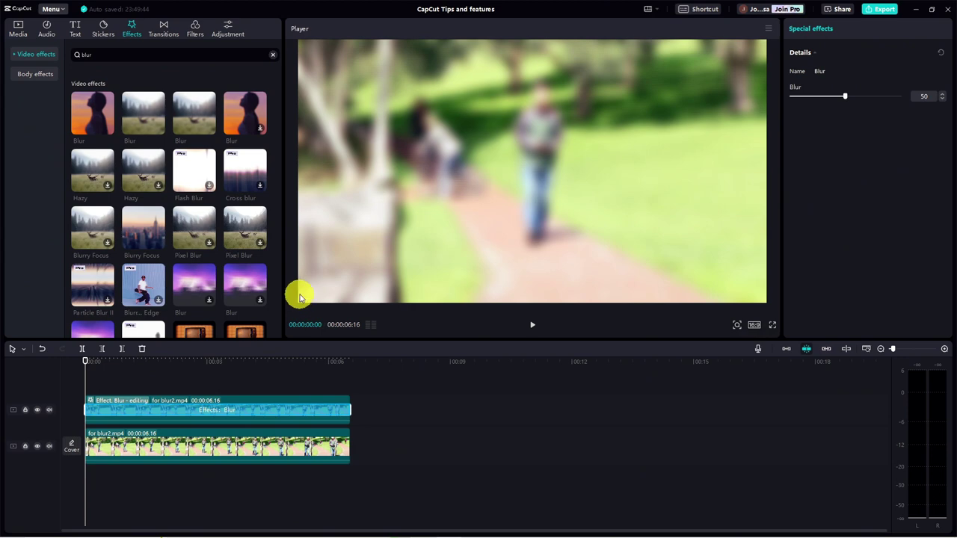
# - Add a Circle mask to the blur clip, shrink it onto the walking man's face, and preview
pyautogui.click(206, 409)
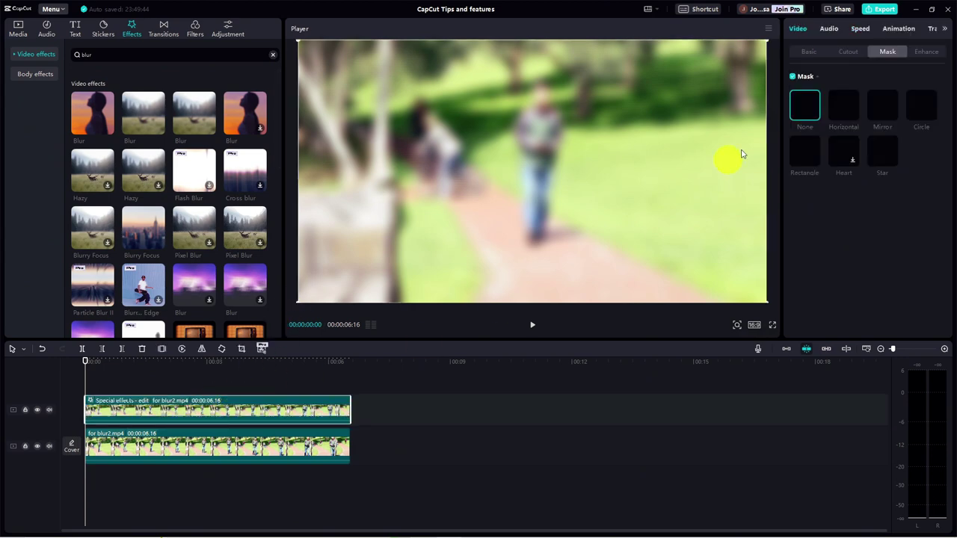
pyautogui.click(916, 109)
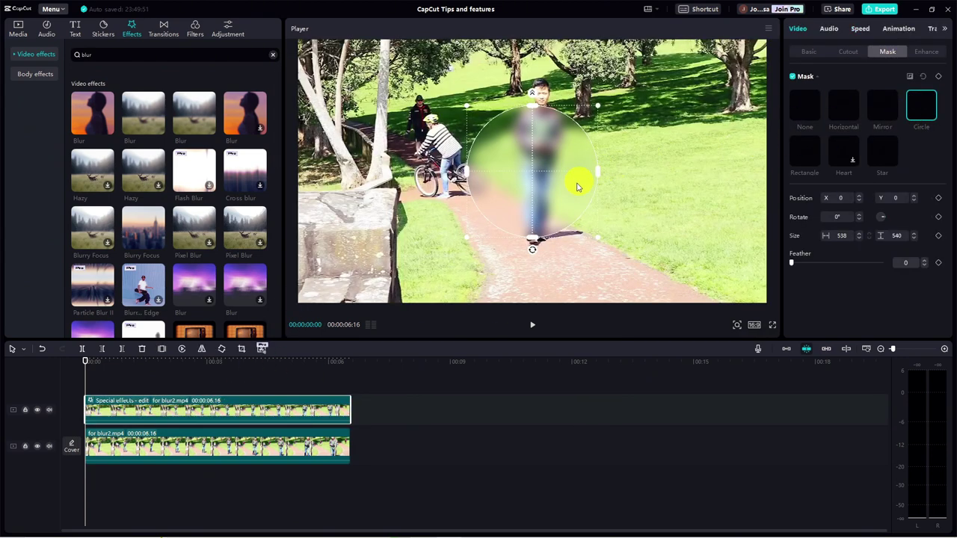
pyautogui.moveTo(598, 242); pyautogui.dragTo(554, 222)
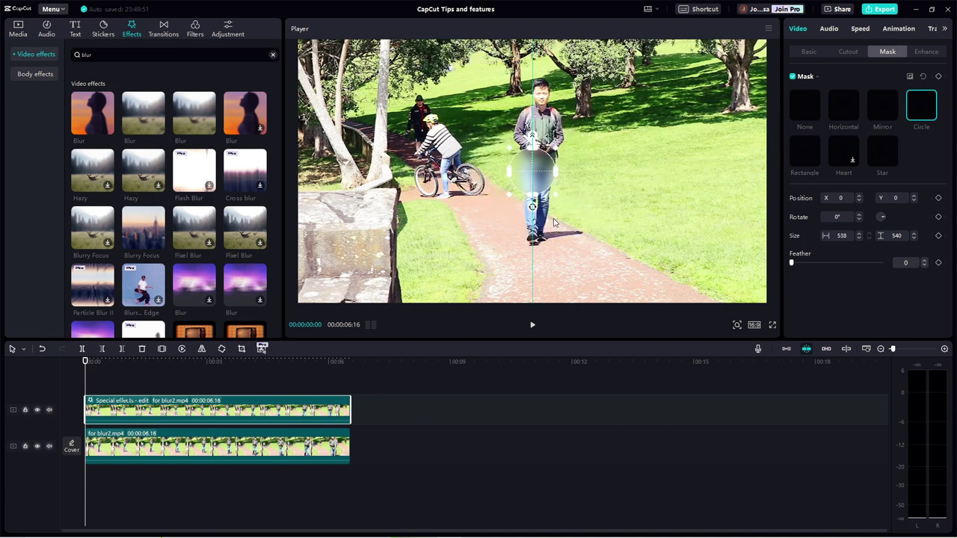
pyautogui.moveTo(536, 182); pyautogui.dragTo(544, 103)
pyautogui.press('space')
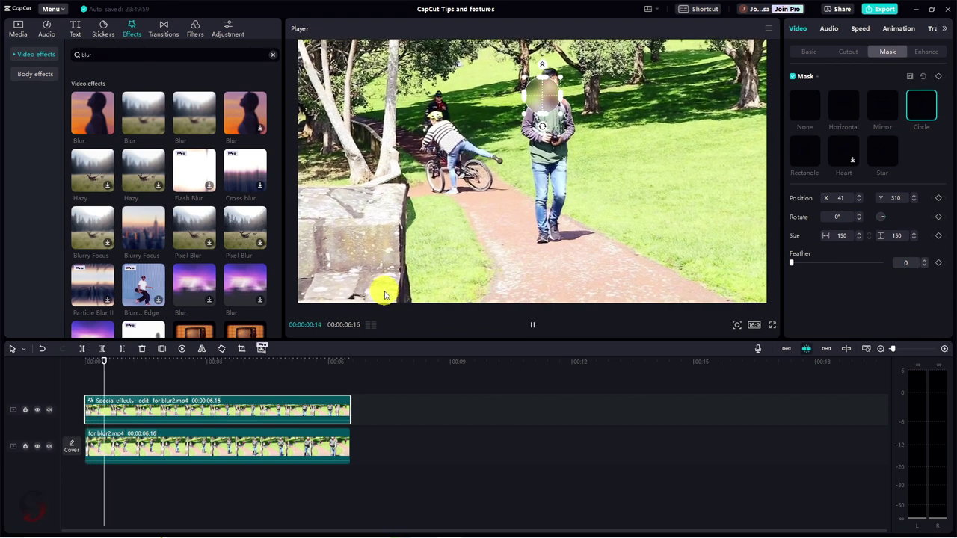
pyautogui.press('space')
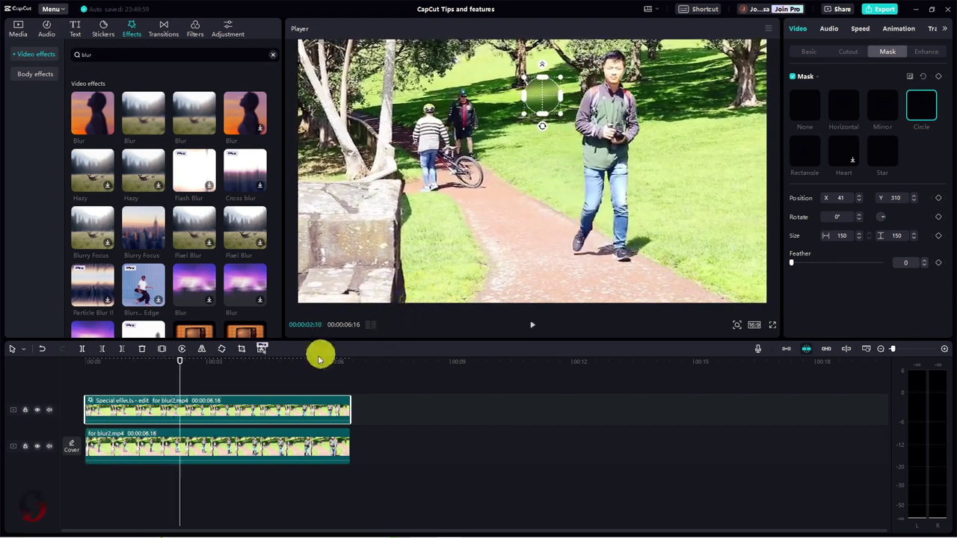
pyautogui.moveTo(180, 372); pyautogui.dragTo(80, 377)
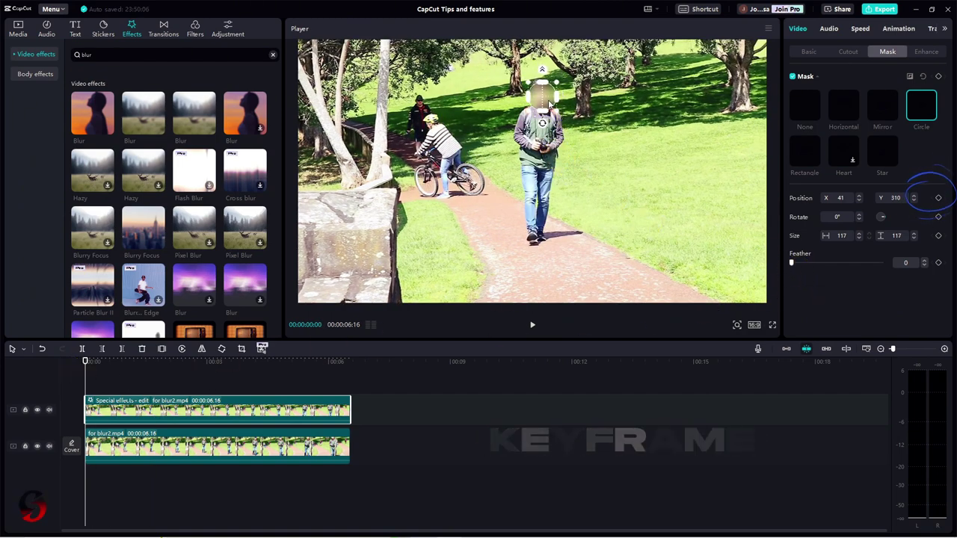
# - Keyframe the mask position, dragging the blur circle back onto the man's head at successive frames
pyautogui.moveTo(552, 105); pyautogui.dragTo(563, 111)
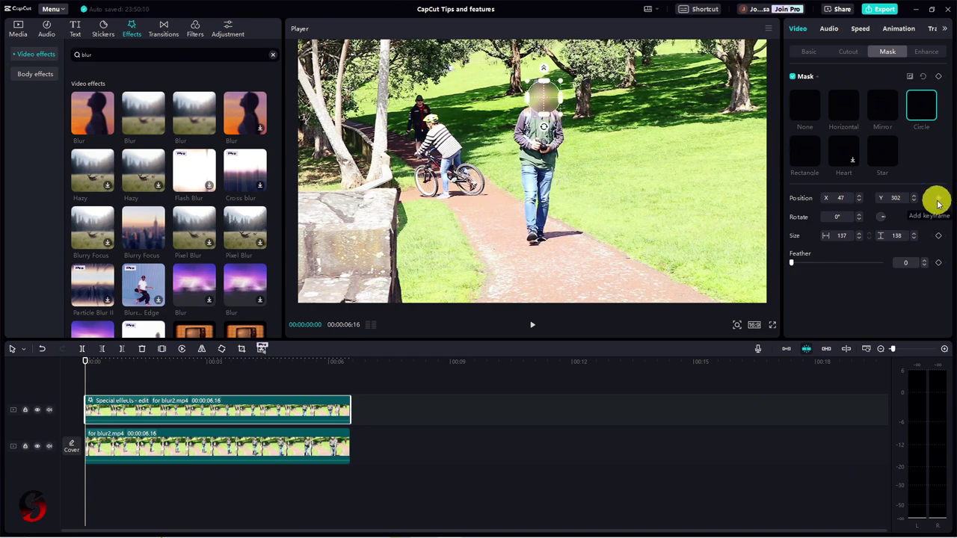
pyautogui.press('space')
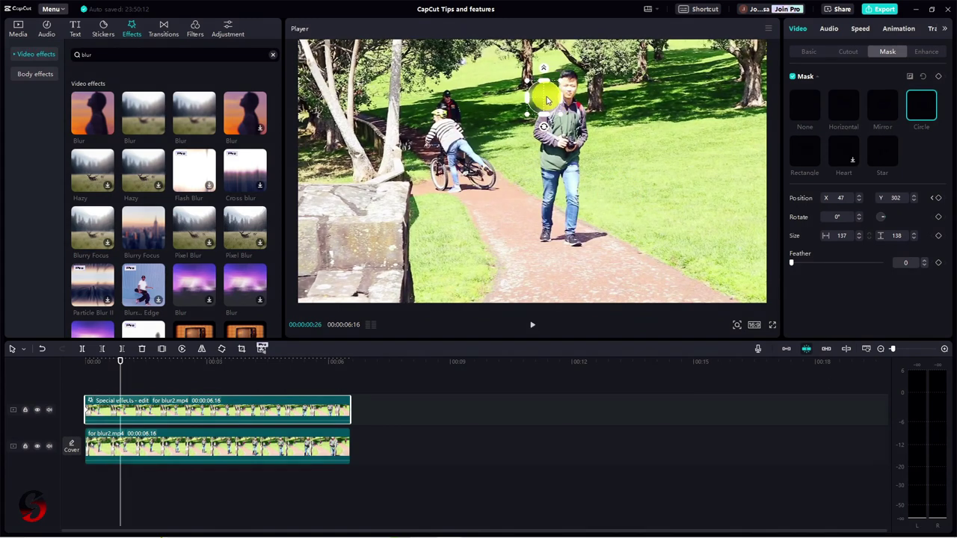
pyautogui.moveTo(547, 99); pyautogui.dragTo(568, 88)
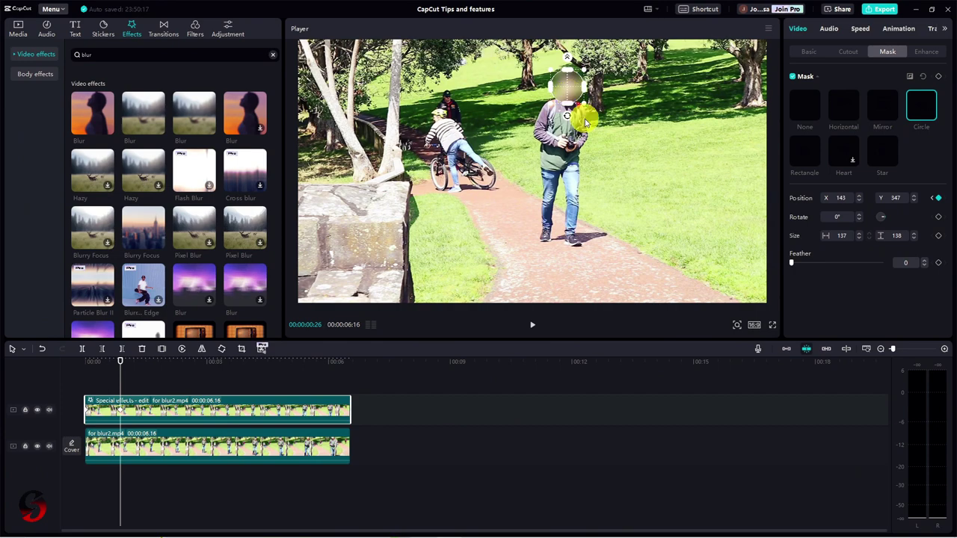
pyautogui.press('Right')
pyautogui.press('Right')
pyautogui.press('Right')
pyautogui.press('Right')
pyautogui.press('Right')
pyautogui.press('Right')
pyautogui.press('Right')
pyautogui.press('Right')
pyautogui.press('Right')
pyautogui.press('Right')
pyautogui.press('Right')
pyautogui.press('Right')
pyautogui.press('Right')
pyautogui.press('Right')
pyautogui.press('Right')
pyautogui.press('Right')
pyautogui.press('Right')
pyautogui.moveTo(574, 91); pyautogui.dragTo(600, 80)
pyautogui.press('Right')
pyautogui.press('Right')
pyautogui.press('Right')
pyautogui.press('Right')
pyautogui.press('Right')
pyautogui.press('Right')
pyautogui.press('Right')
pyautogui.press('Right')
pyautogui.press('Right')
pyautogui.press('Right')
pyautogui.press('Right')
pyautogui.press('Right')
pyautogui.press('Right')
pyautogui.press('Right')
pyautogui.press('Right')
pyautogui.press('Right')
pyautogui.press('Right')
pyautogui.press('Right')
pyautogui.press('Right')
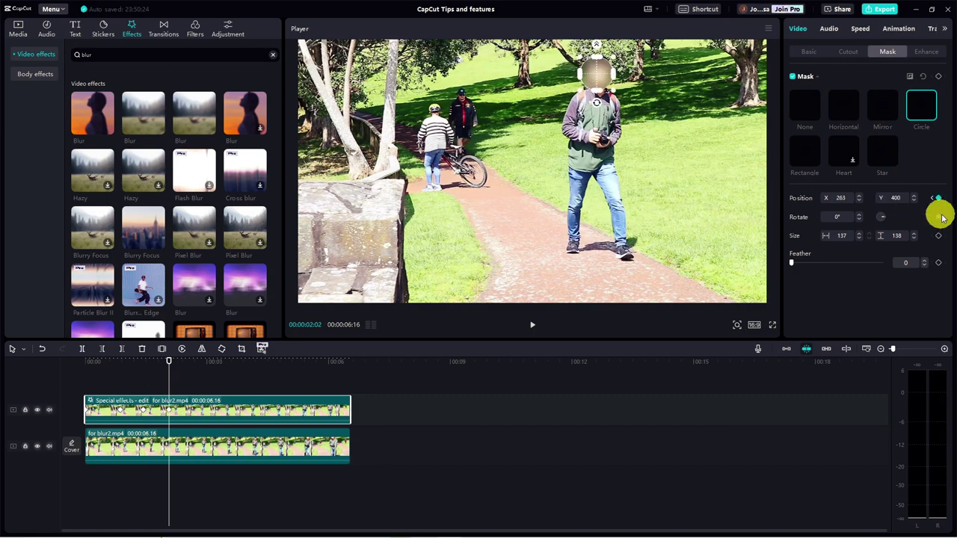
pyautogui.press('Right')
pyautogui.press('Right')
pyautogui.press('Right')
pyautogui.press('Right')
pyautogui.press('Right')
pyautogui.press('Right')
pyautogui.press('Right')
pyautogui.press('Right')
pyautogui.press('Right')
pyautogui.press('Right')
pyautogui.press('Right')
pyautogui.press('Right')
pyautogui.press('Right')
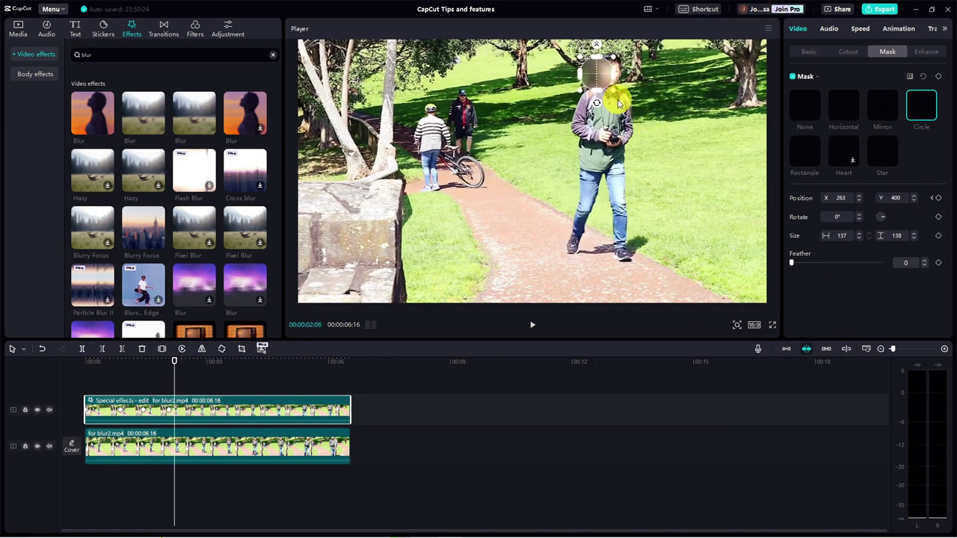
pyautogui.moveTo(606, 77); pyautogui.dragTo(652, 77)
# - Replay the clip from the start to check the blur follows his head
pyautogui.press('Right')
pyautogui.press('Right')
pyautogui.press('Right')
pyautogui.press('Right')
pyautogui.press('Right')
pyautogui.press('Right')
pyautogui.press('Right')
pyautogui.press('Right')
pyautogui.press('Right')
pyautogui.press('Right')
pyautogui.press('Right')
pyautogui.press('Right')
pyautogui.press('Right')
pyautogui.press('Right')
pyautogui.press('Right')
pyautogui.press('Right')
pyautogui.press('Right')
pyautogui.press('Right')
pyautogui.press('Right')
pyautogui.press('Right')
pyautogui.press('Right')
pyautogui.press('Right')
pyautogui.press('Right')
pyautogui.press('Right')
pyautogui.press('Right')
pyautogui.press('Right')
pyautogui.press('Right')
pyautogui.press('Right')
pyautogui.press('Right')
pyautogui.press('Right')
pyautogui.press('Right')
pyautogui.press('Right')
pyautogui.press('Right')
pyautogui.press('Right')
pyautogui.press('Right')
pyautogui.press('Right')
pyautogui.press('Right')
pyautogui.press('Right')
pyautogui.press('Right')
pyautogui.press('Right')
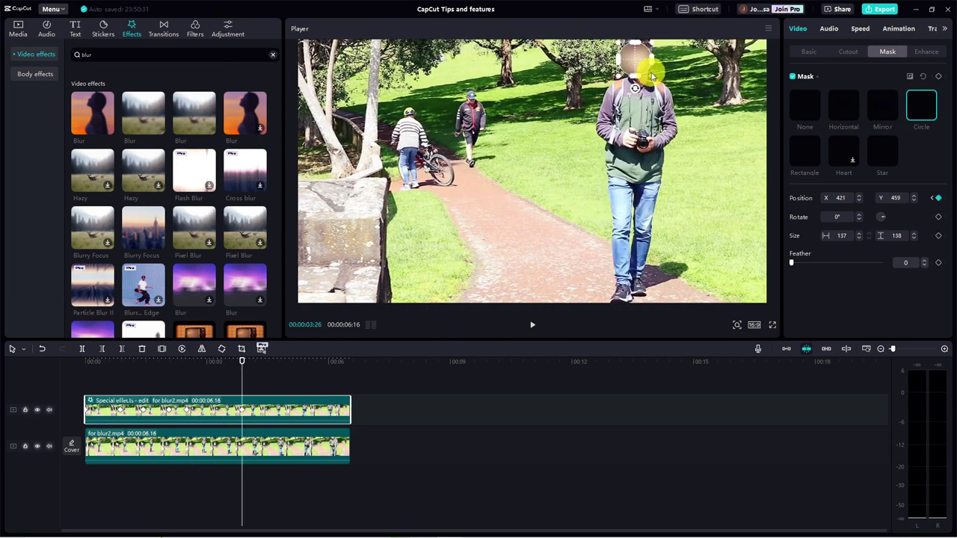
pyautogui.press('Right')
pyautogui.press('Right')
pyautogui.press('Right')
pyautogui.press('Right')
pyautogui.press('Right')
pyautogui.press('Right')
pyautogui.press('Right')
pyautogui.press('Right')
pyautogui.press('Right')
pyautogui.press('Right')
pyautogui.press('Right')
pyautogui.press('Right')
pyautogui.press('Right')
pyautogui.press('Right')
pyautogui.press('Right')
pyautogui.press('Right')
pyautogui.press('Right')
pyautogui.press('Right')
pyautogui.press('Right')
pyautogui.press('Right')
pyautogui.click(182, 404)
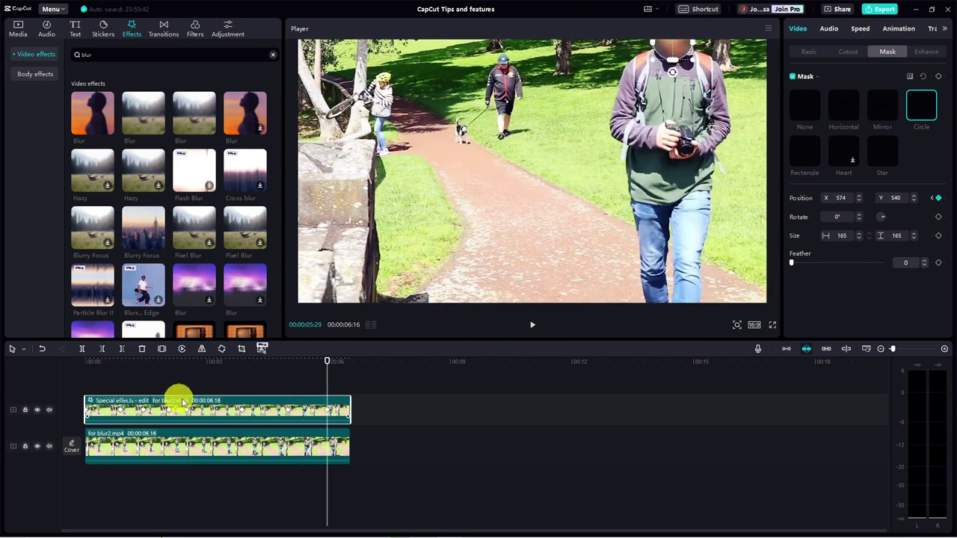
pyautogui.press('Home')
pyautogui.press('space')
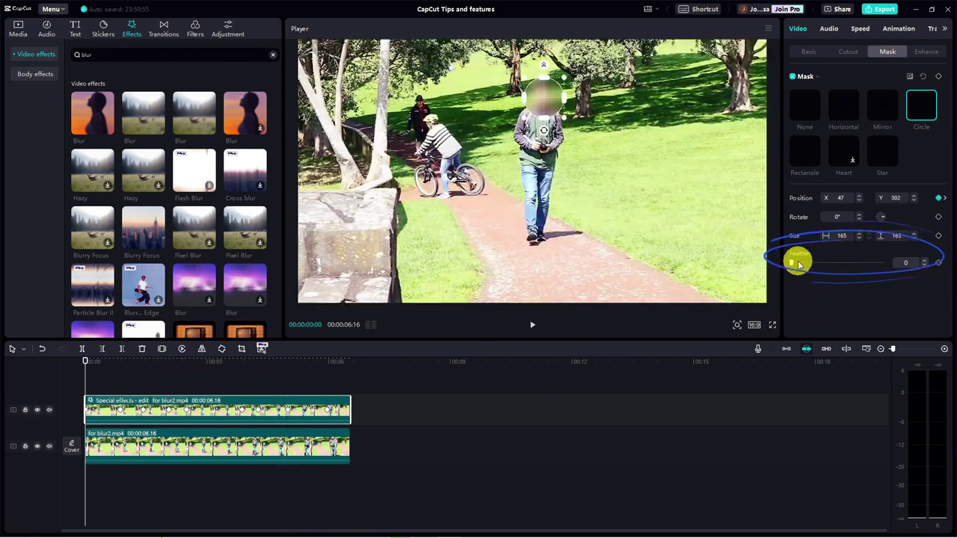
pyautogui.click(199, 410)
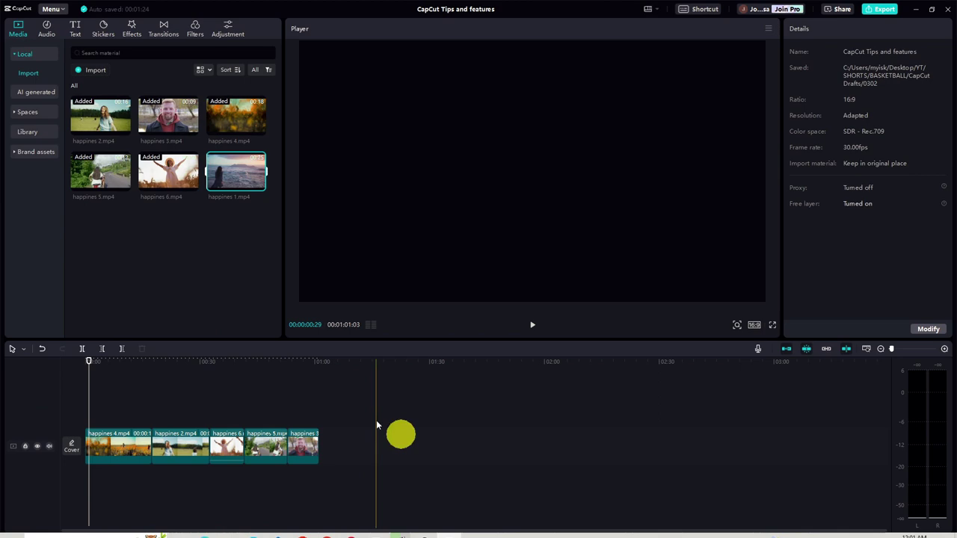
# - Mark a range of happines 1.mp4 and drop it between happines 6 and happines 5
pyautogui.moveTo(379, 427); pyautogui.dragTo(170, 391)
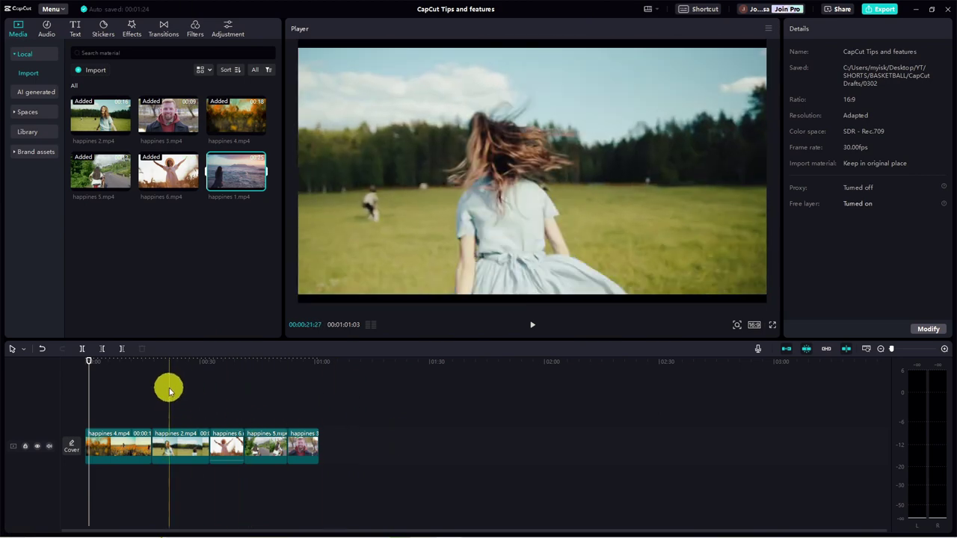
pyautogui.click(221, 187)
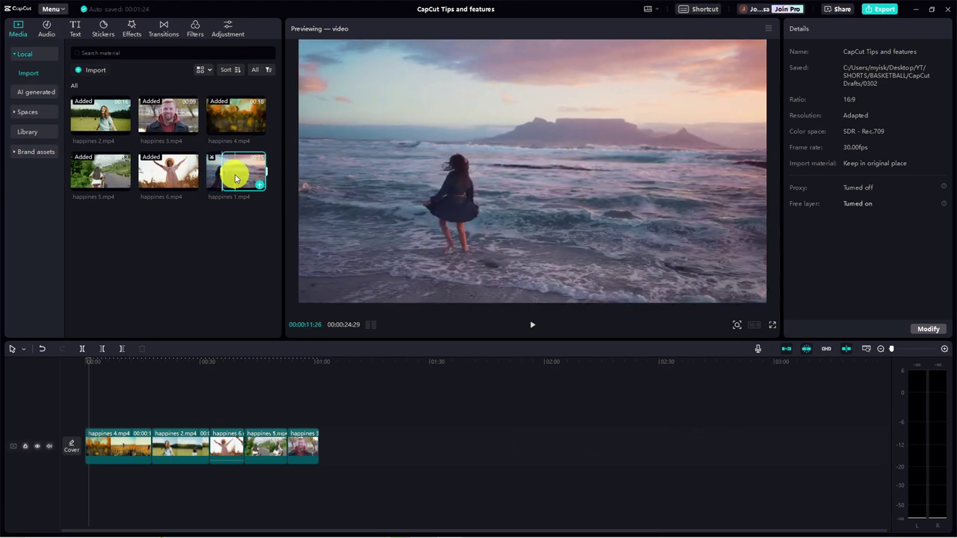
pyautogui.press('o')
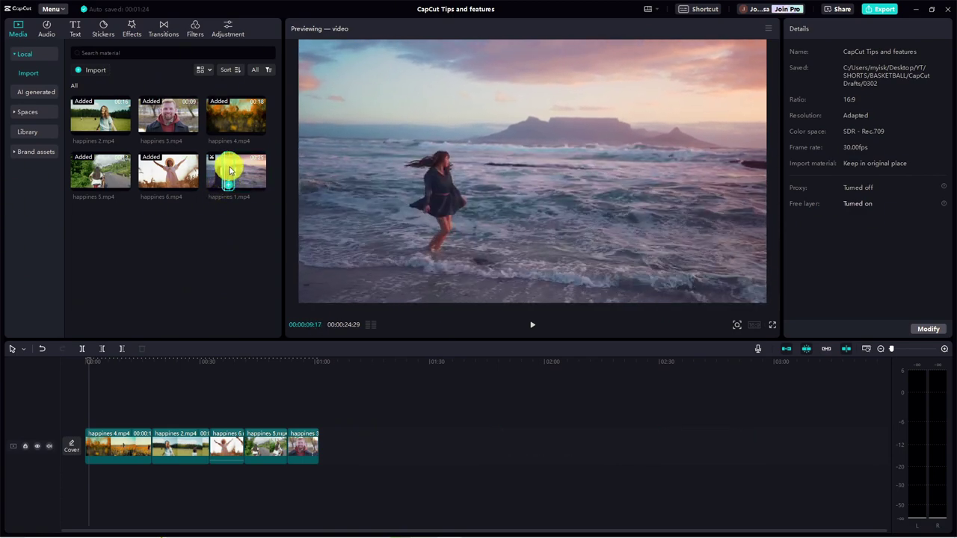
pyautogui.moveTo(226, 180); pyautogui.dragTo(246, 438)
# - Settle the inserted clip between happines 6 and 5, then scrub through the opening clip
pyautogui.click(267, 434)
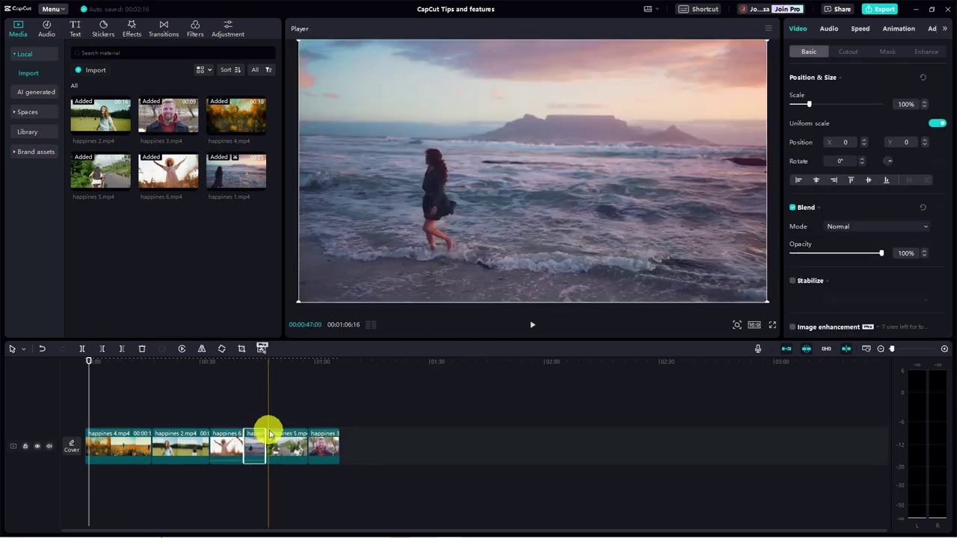
pyautogui.click(96, 420)
pyautogui.moveTo(96, 421); pyautogui.dragTo(102, 423)
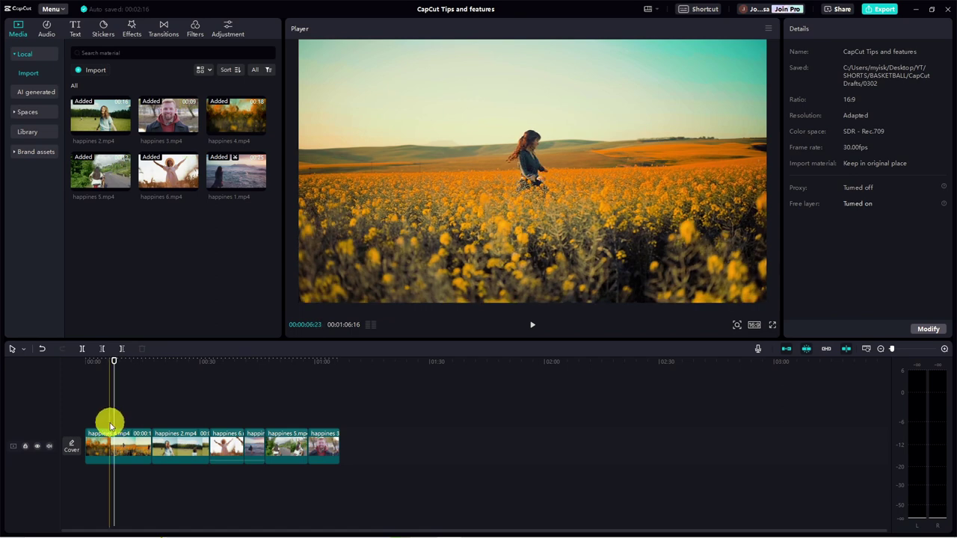
pyautogui.moveTo(107, 418); pyautogui.dragTo(103, 418)
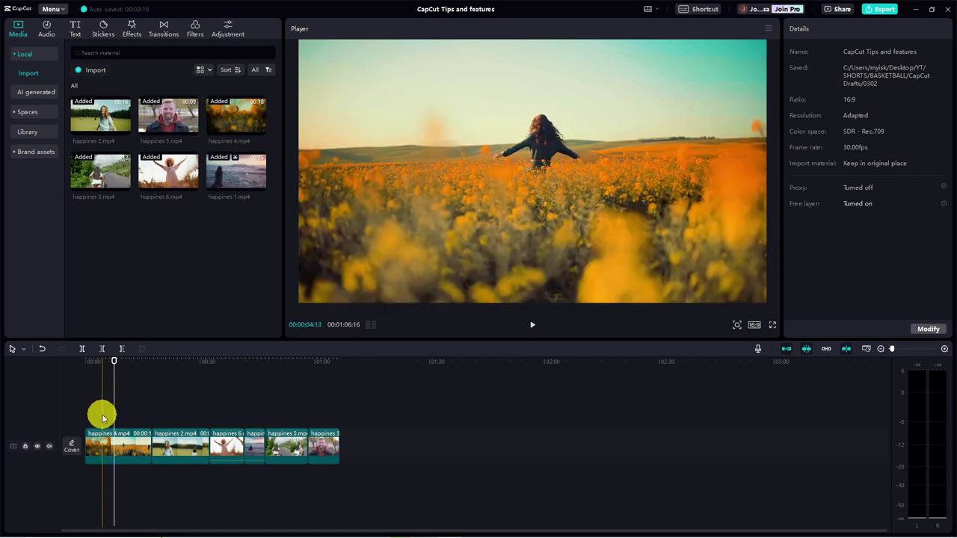
pyautogui.click(843, 352)
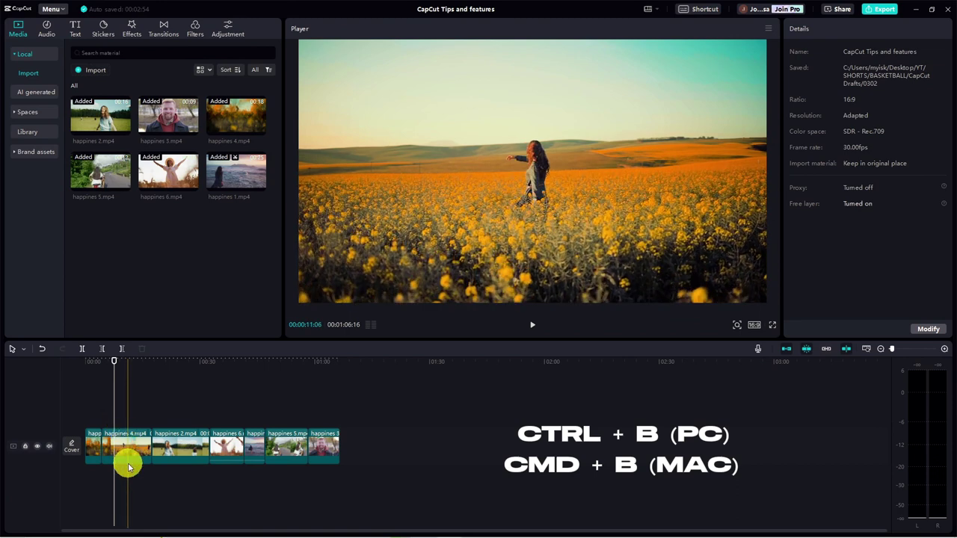
# - Move happines 4.mp4 to the track end, undo it, and switch to the Blade tool
pyautogui.moveTo(125, 453); pyautogui.dragTo(314, 456)
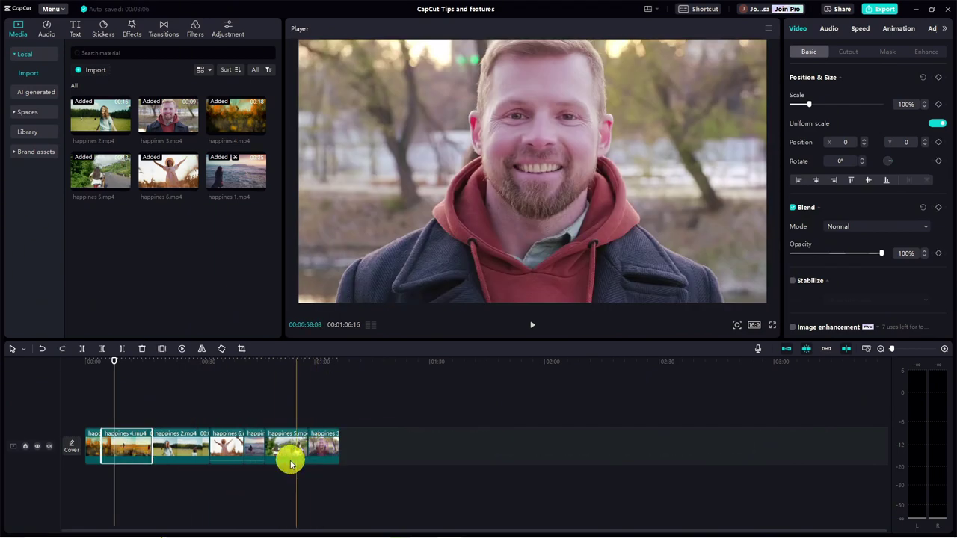
pyautogui.hotkey('ctrl', 'z')
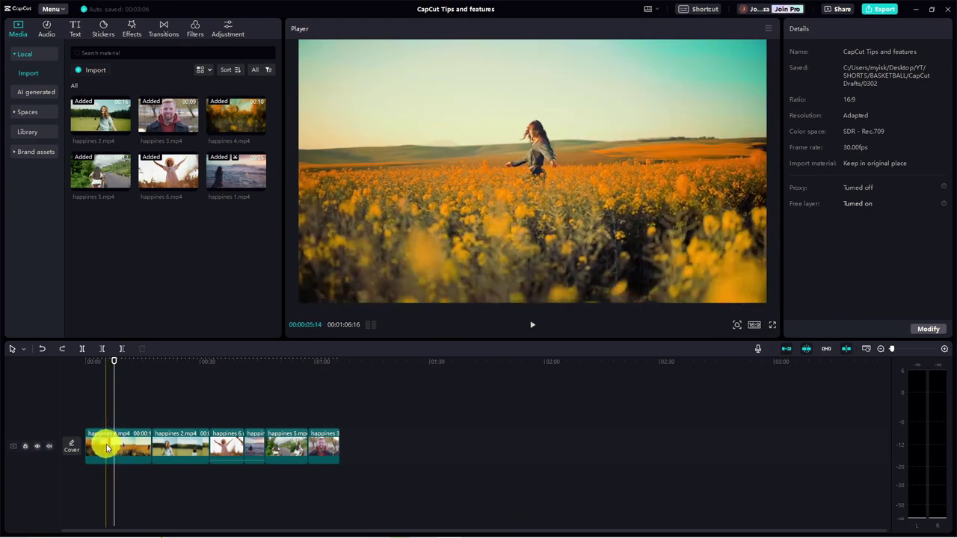
pyautogui.press('b')
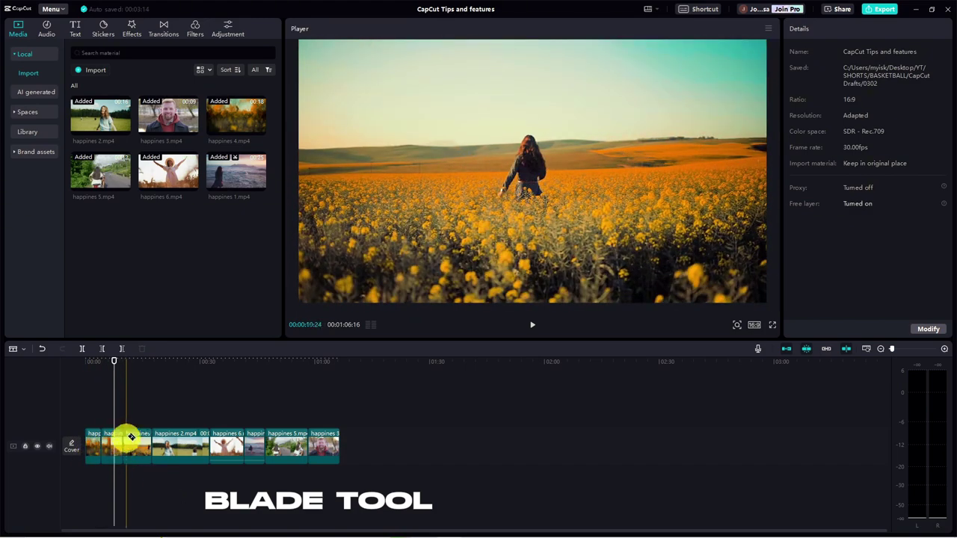
# - Undo the splits, return to selection mode, and trim happines 2.mp4 at the playhead with W
pyautogui.hotkey('ctrl', 'z')
pyautogui.hotkey('ctrl', 'z')
pyautogui.press('a')
pyautogui.click(171, 427)
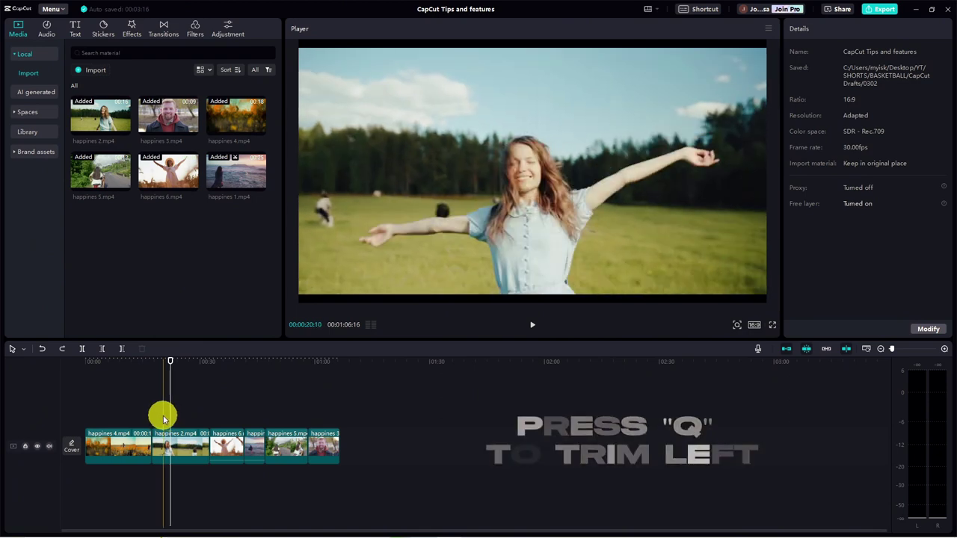
pyautogui.press('w')
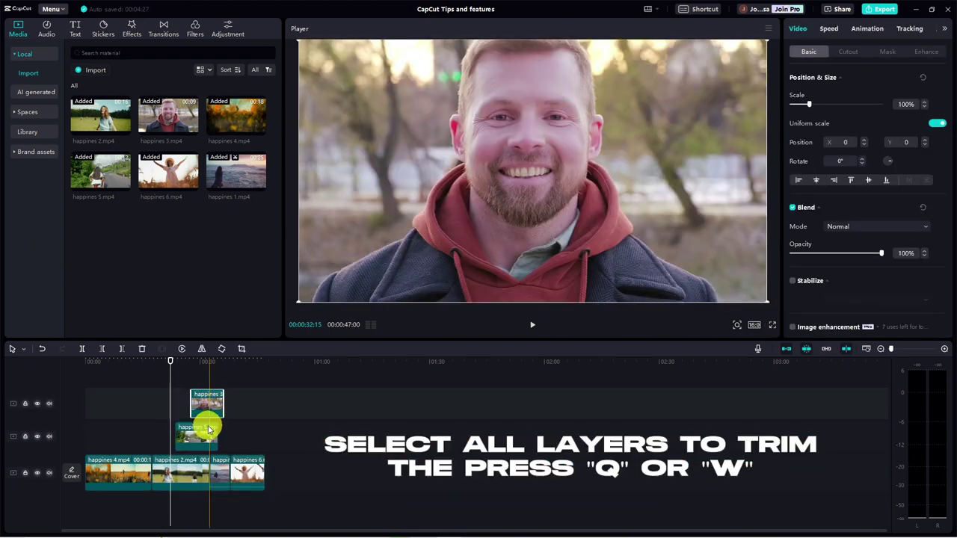
pyautogui.keyDown('ctrl'); pyautogui.click(205, 438); pyautogui.keyUp('ctrl')
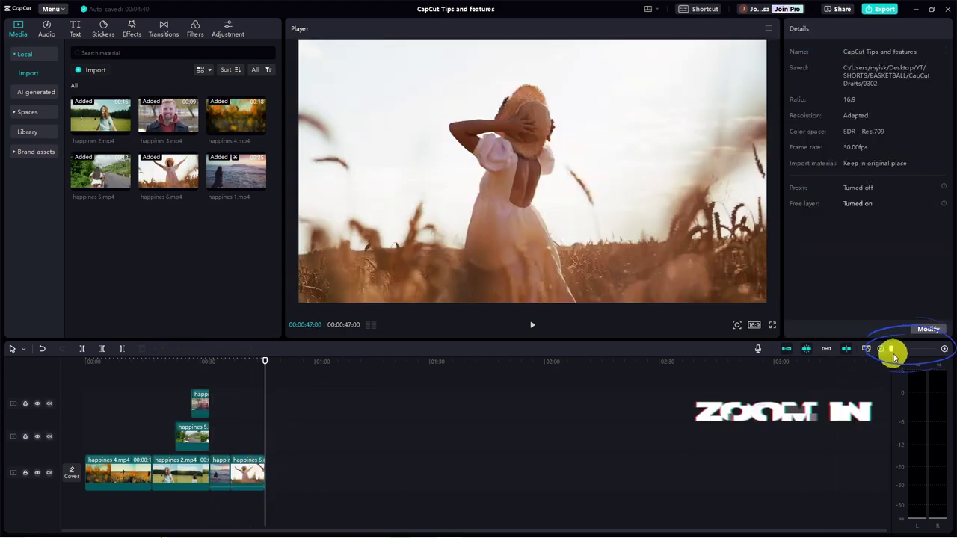
# - Fit the whole project with Shift+Z, select happines 3.mp4, and browse the keyboard shortcuts list
pyautogui.moveTo(894, 348); pyautogui.dragTo(906, 351)
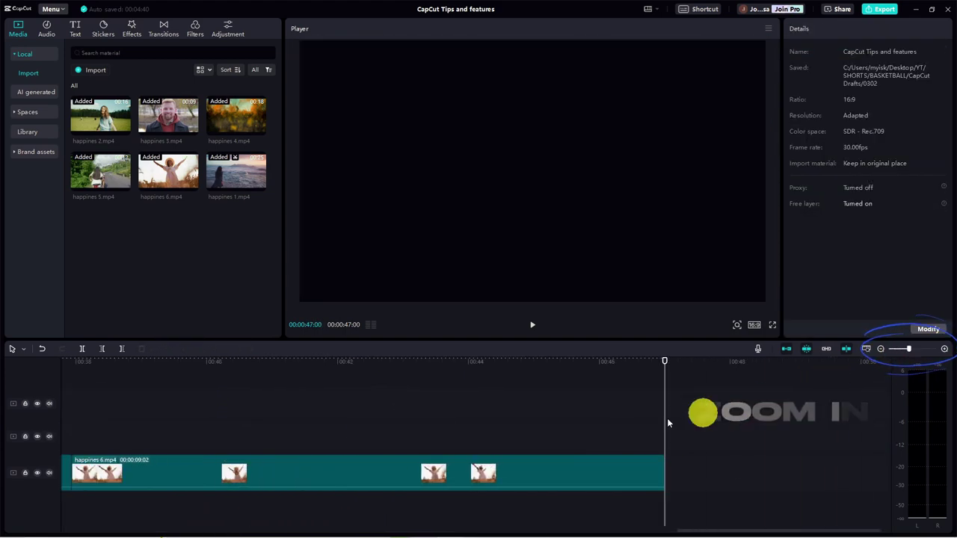
pyautogui.hotkey('shift', 'z')
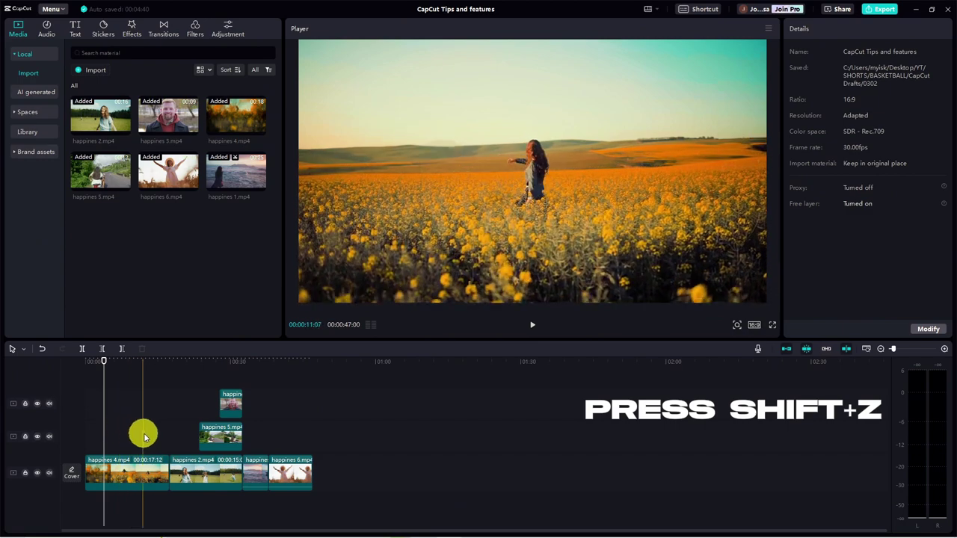
pyautogui.scroll(2, 224, 437)
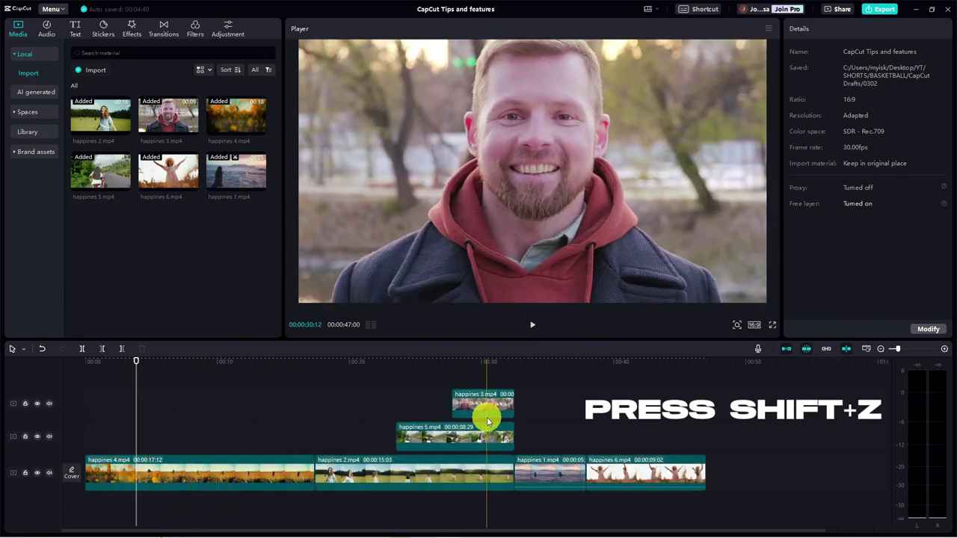
pyautogui.click(483, 410)
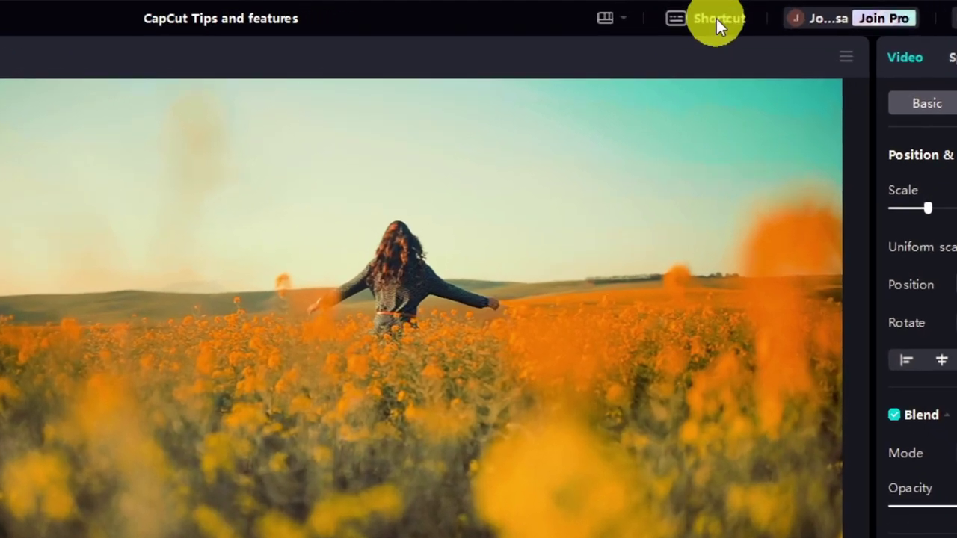
pyautogui.click(715, 16)
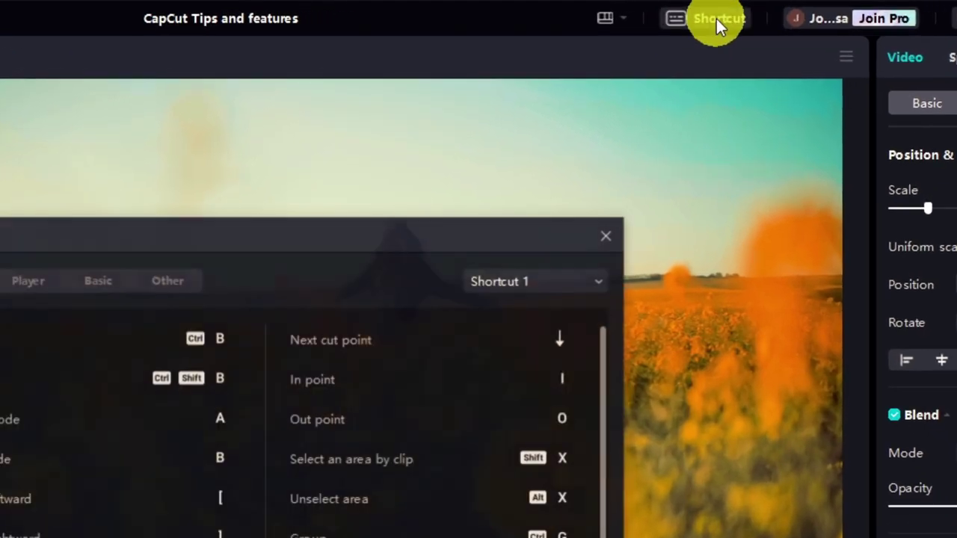
pyautogui.scroll(-5, 470, 332)
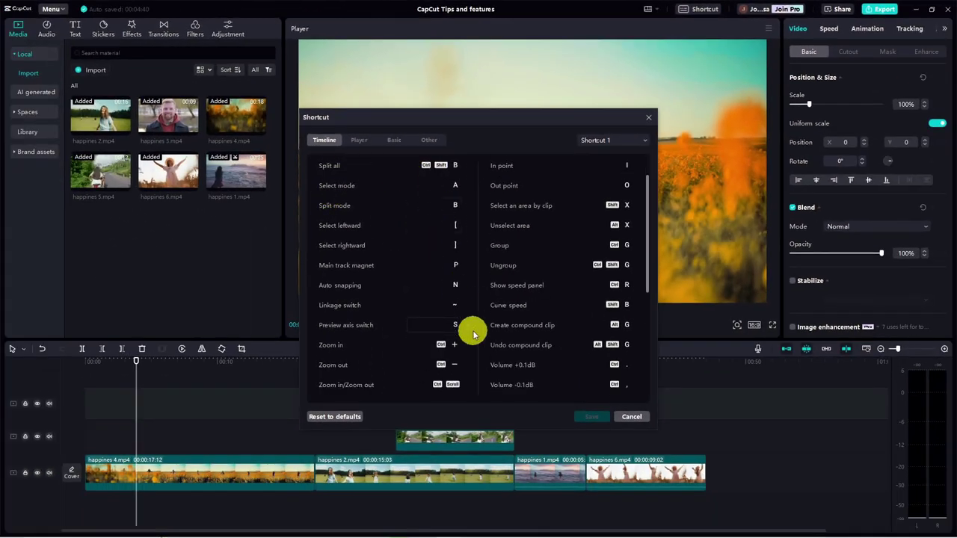
pyautogui.scroll(5, 474, 332)
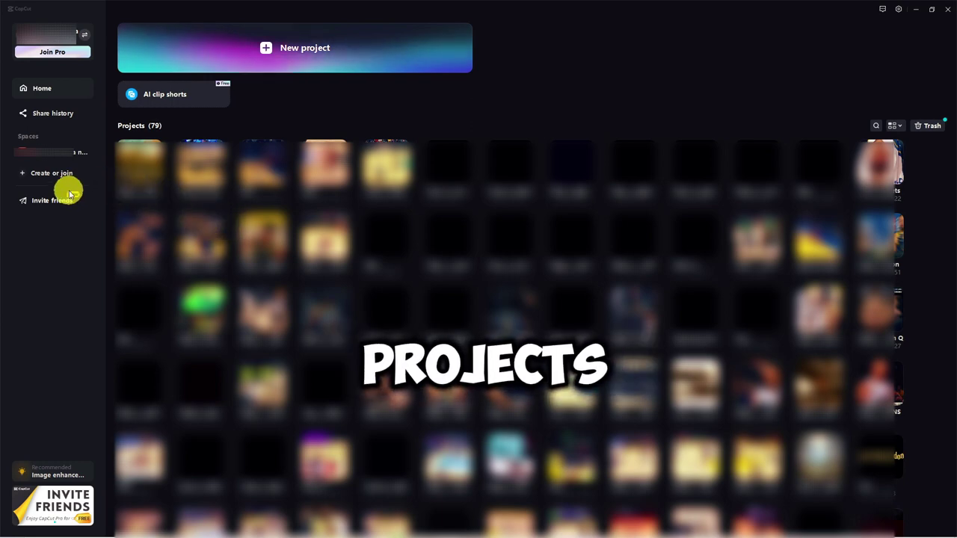
# - Open the space's Brand kit and scroll through its videos, images, backgrounds, music and text presets
pyautogui.click(51, 157)
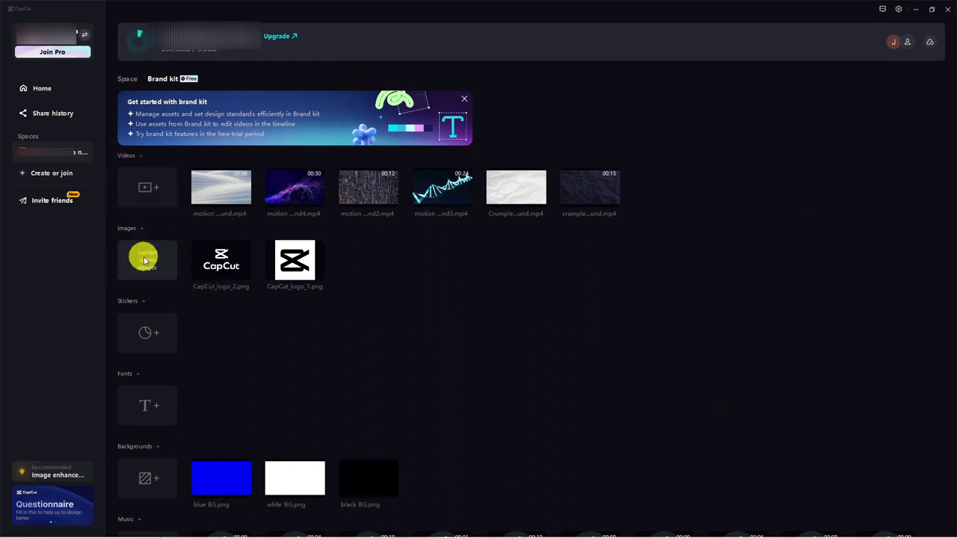
pyautogui.scroll(-3, 153, 314)
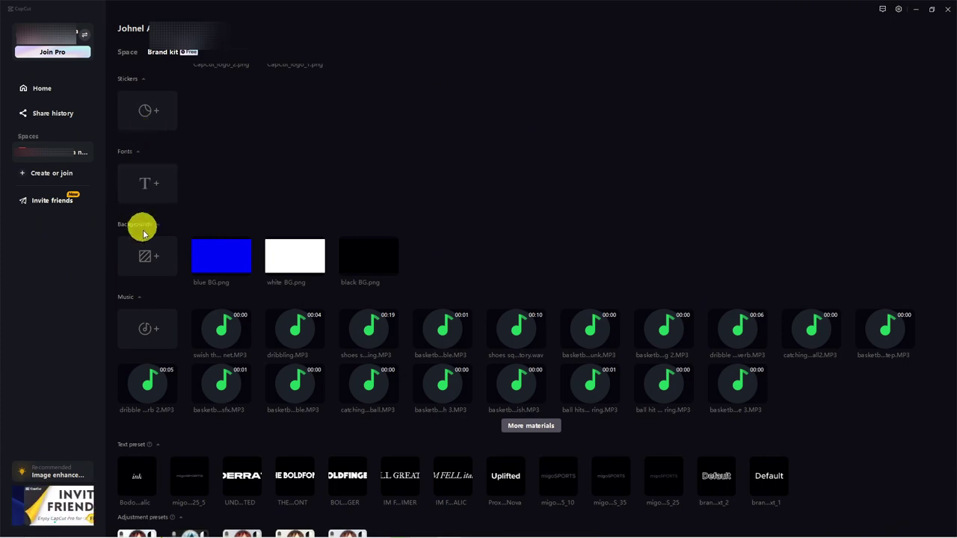
pyautogui.scroll(-1, 149, 382)
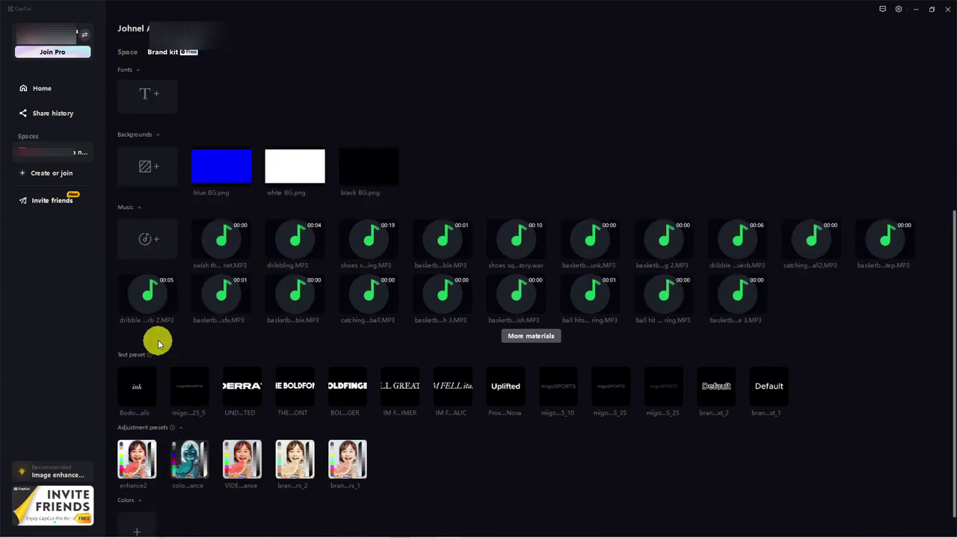
pyautogui.scroll(5, 154, 352)
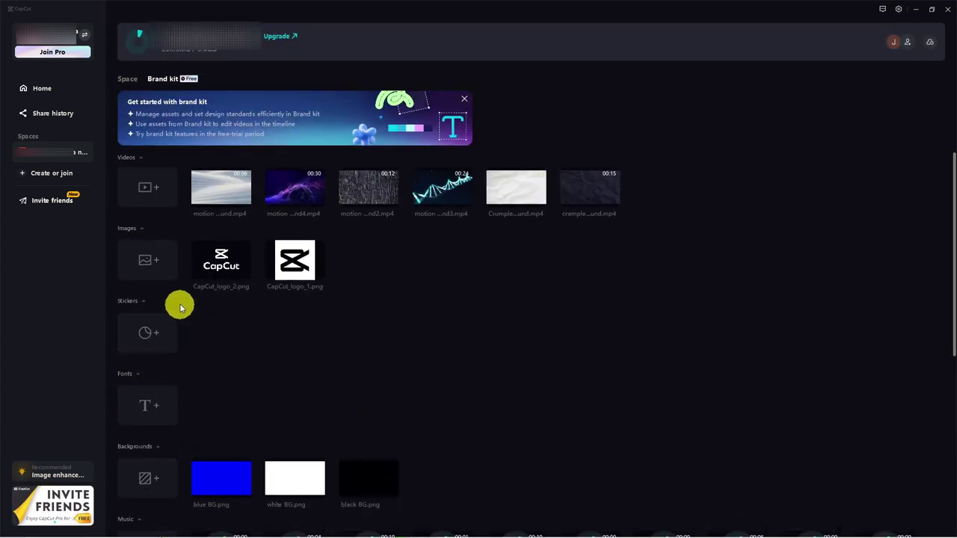
# - Upload the chef_hat-removebg-preview image to the brand kit Images
pyautogui.click(152, 268)
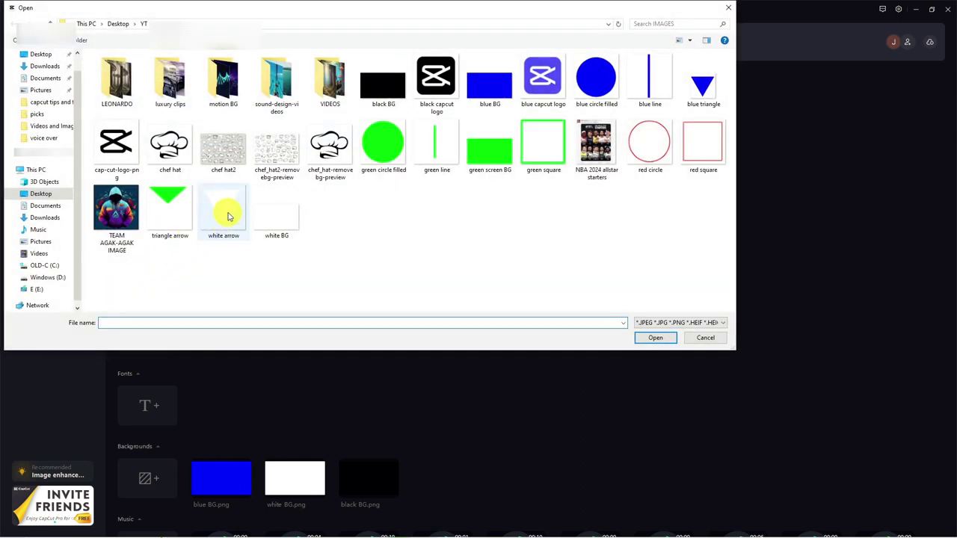
pyautogui.click(335, 156)
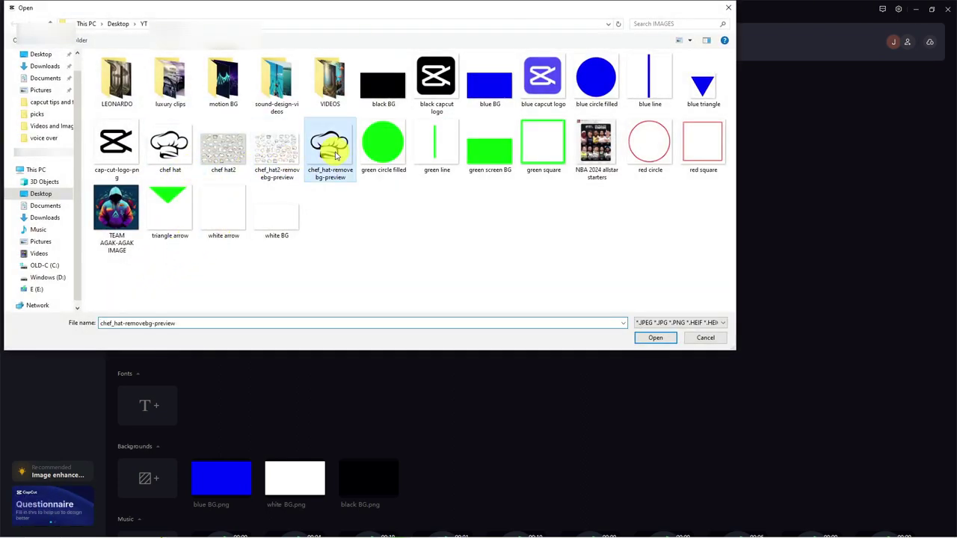
pyautogui.doubleClick(335, 156)
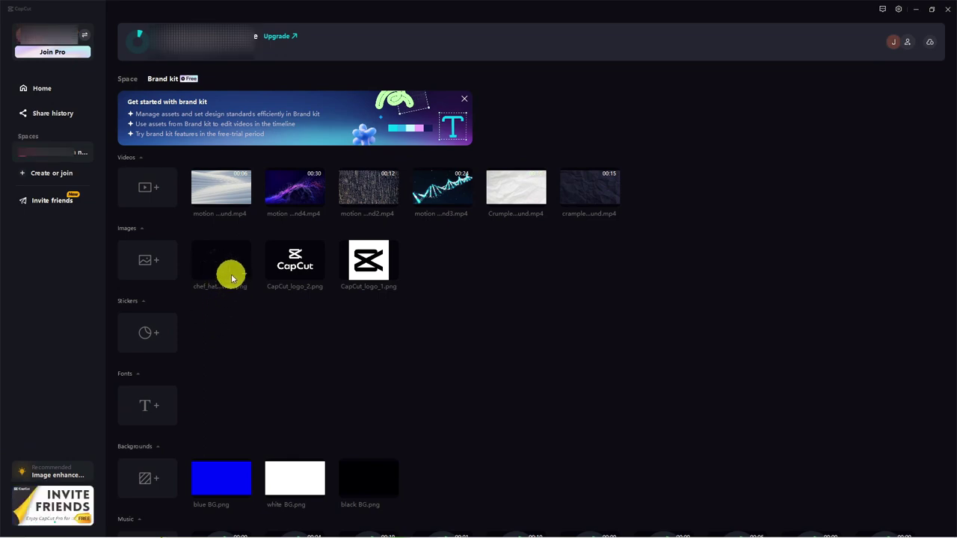
# - Upload a music track from the MUSIC folder to the brand kit Music, then go Home
pyautogui.scroll(-3, 231, 299)
pyautogui.click(148, 373)
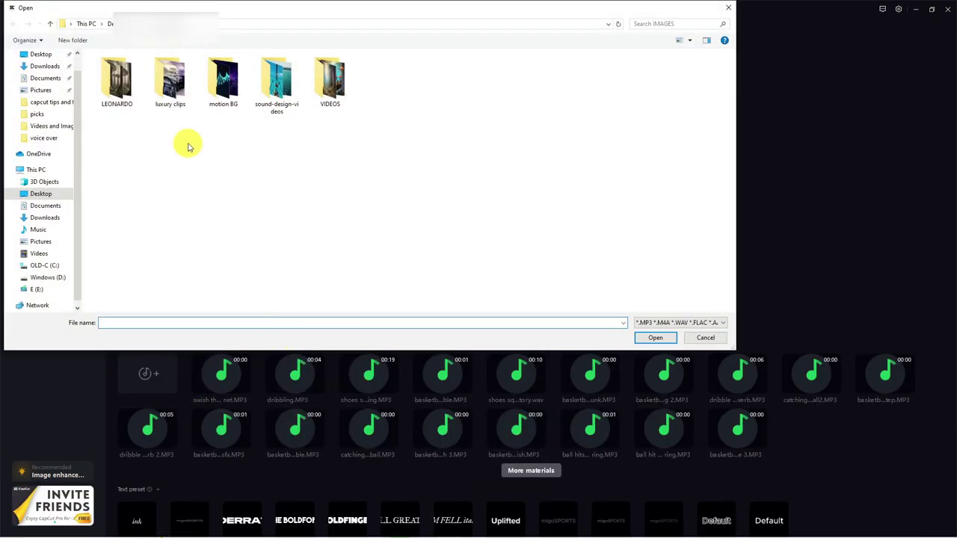
pyautogui.click(141, 23)
pyautogui.click(174, 98)
pyautogui.doubleClick(116, 76)
pyautogui.doubleClick(96, 71)
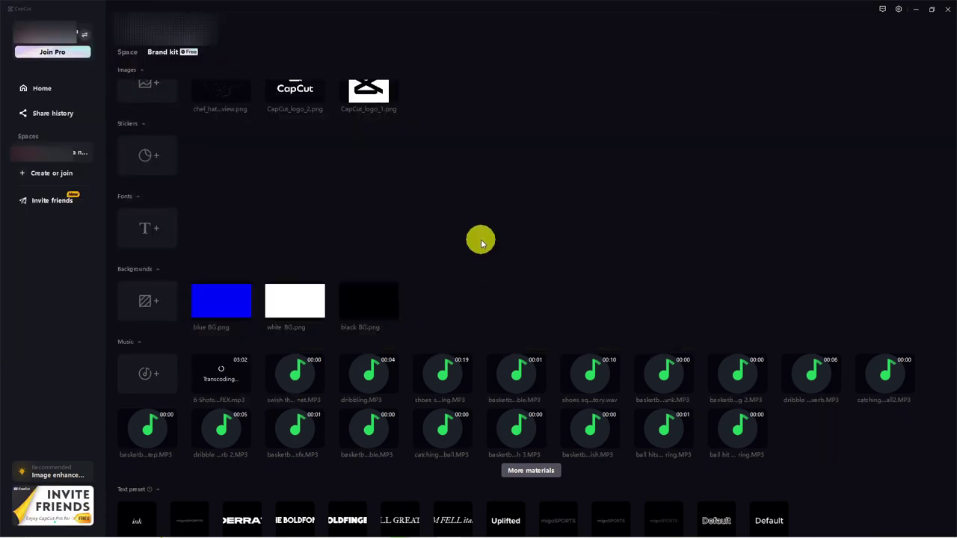
pyautogui.click(42, 89)
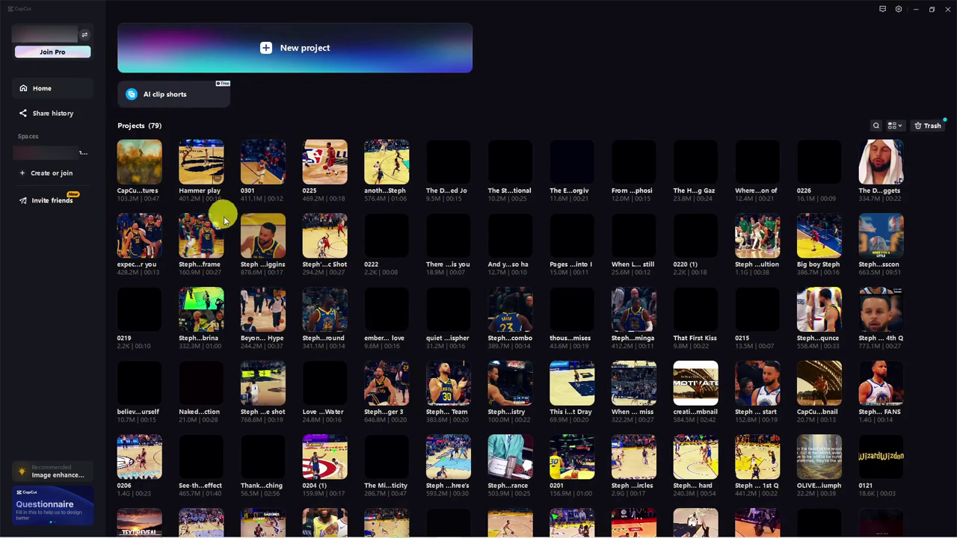
# - Create a new project, place the brand kit chef hat image on the timeline, and show Brand music
pyautogui.click(263, 42)
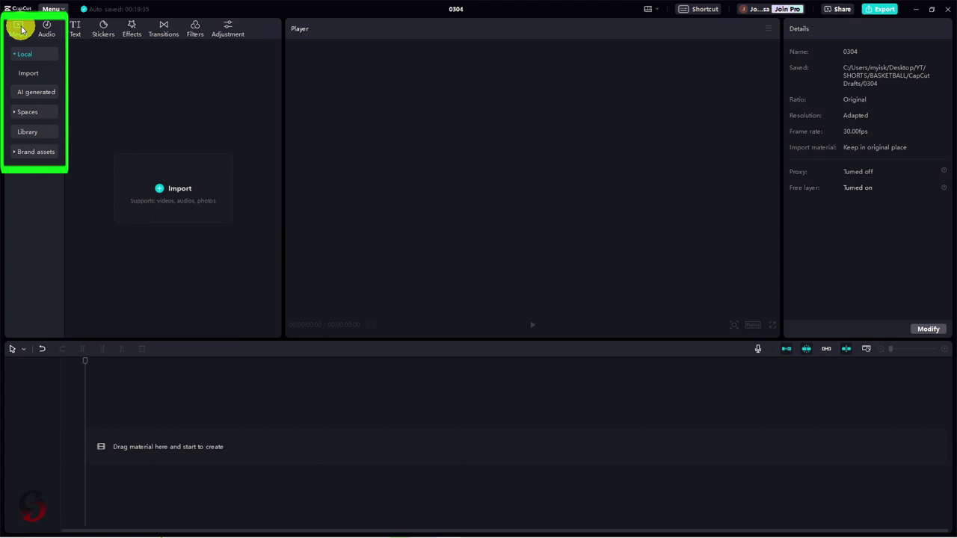
pyautogui.click(22, 151)
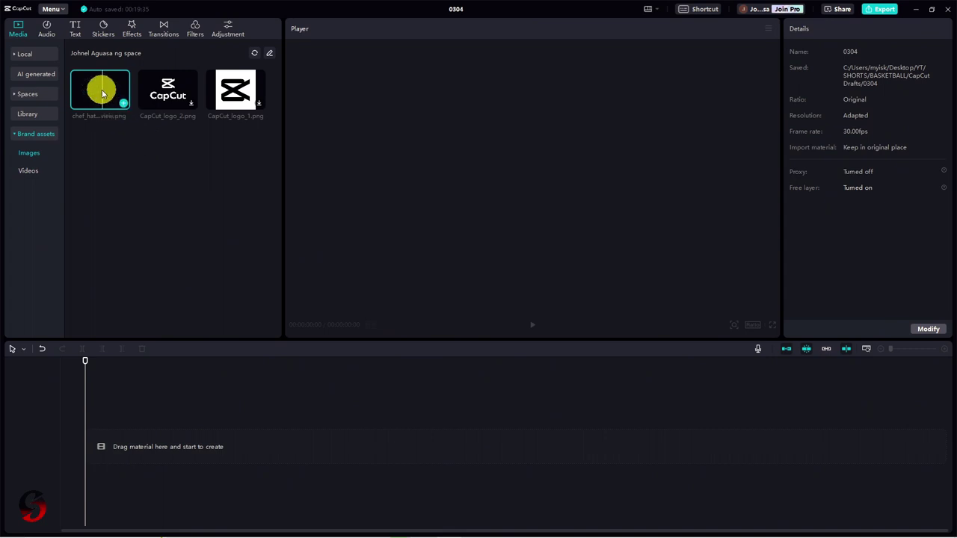
pyautogui.moveTo(102, 93); pyautogui.dragTo(124, 415)
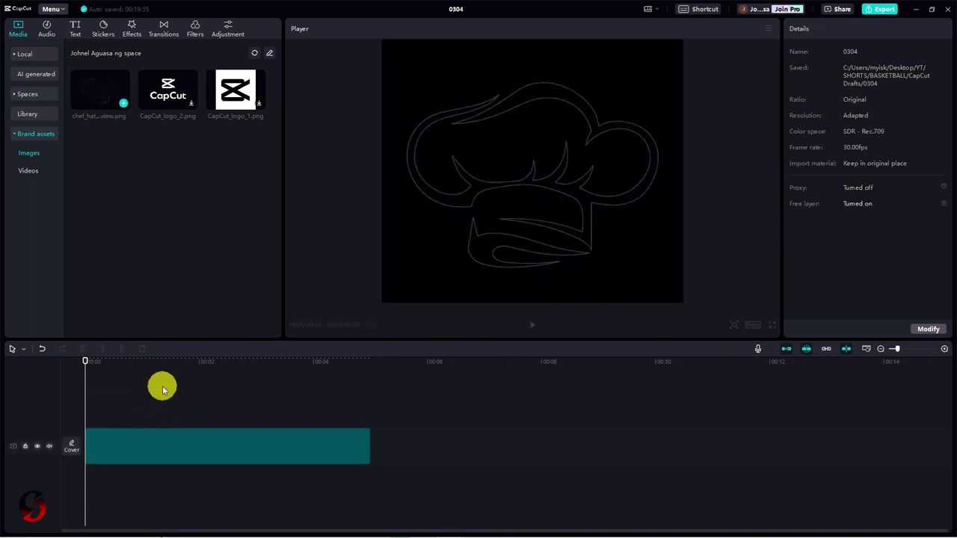
pyautogui.click(166, 445)
pyautogui.click(128, 262)
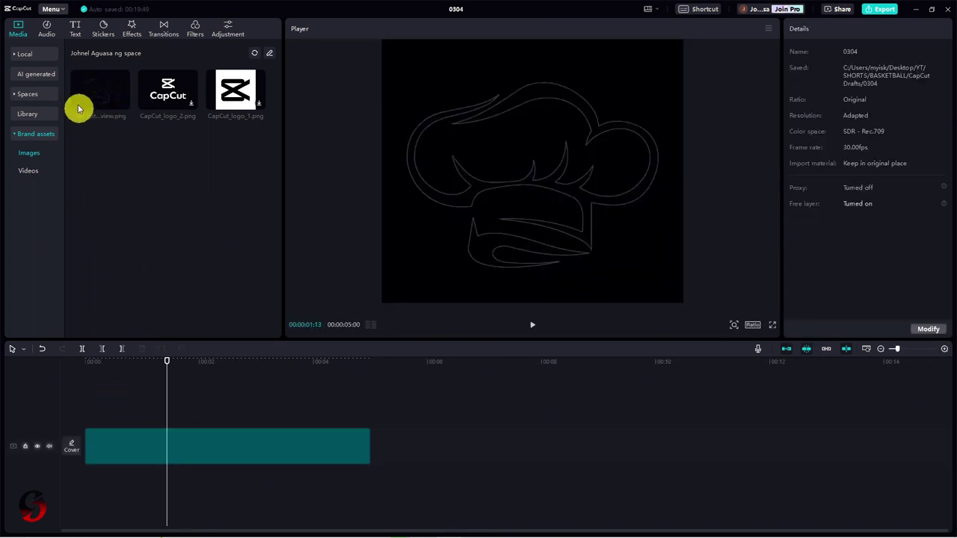
pyautogui.click(48, 33)
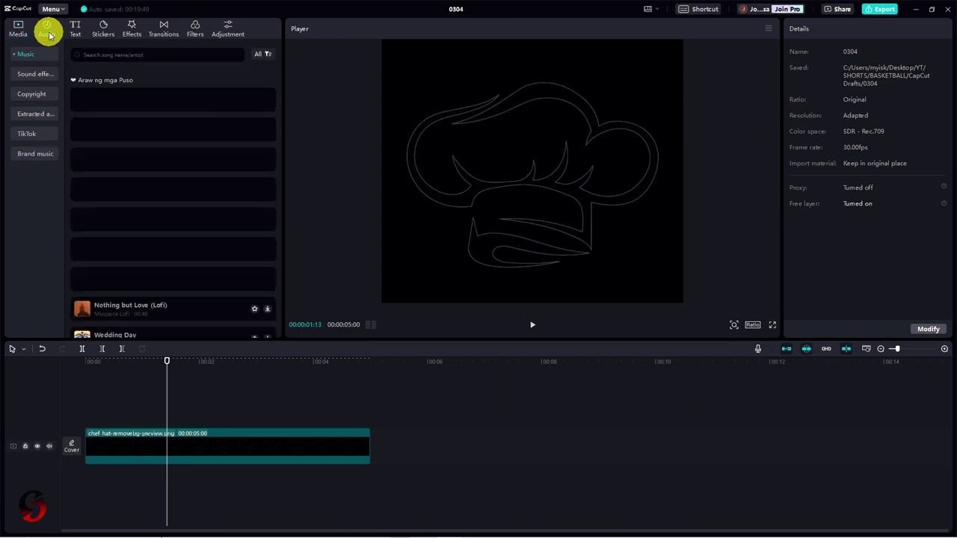
pyautogui.click(30, 156)
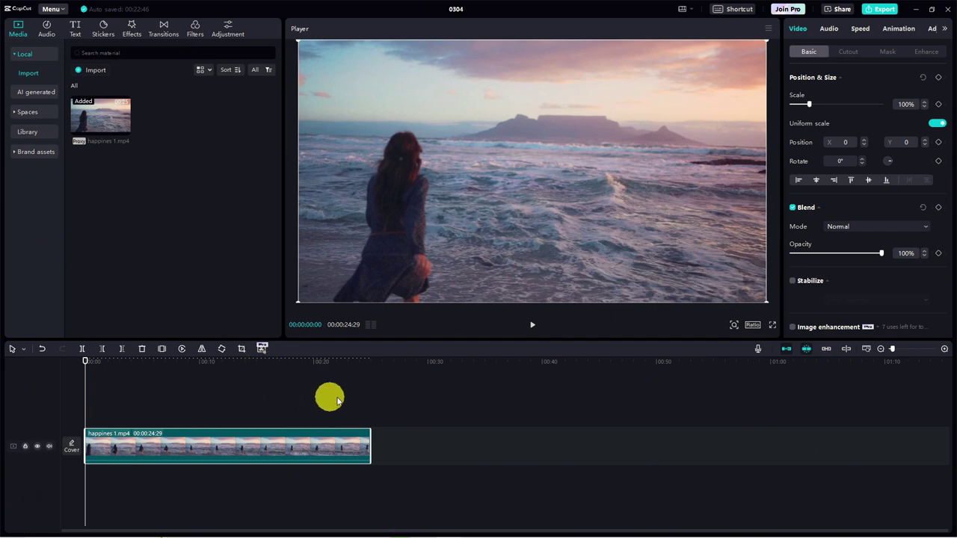
# - Enable proxy media at 720P in Project settings > Performance and save, then select the beach clip
pyautogui.click(384, 381)
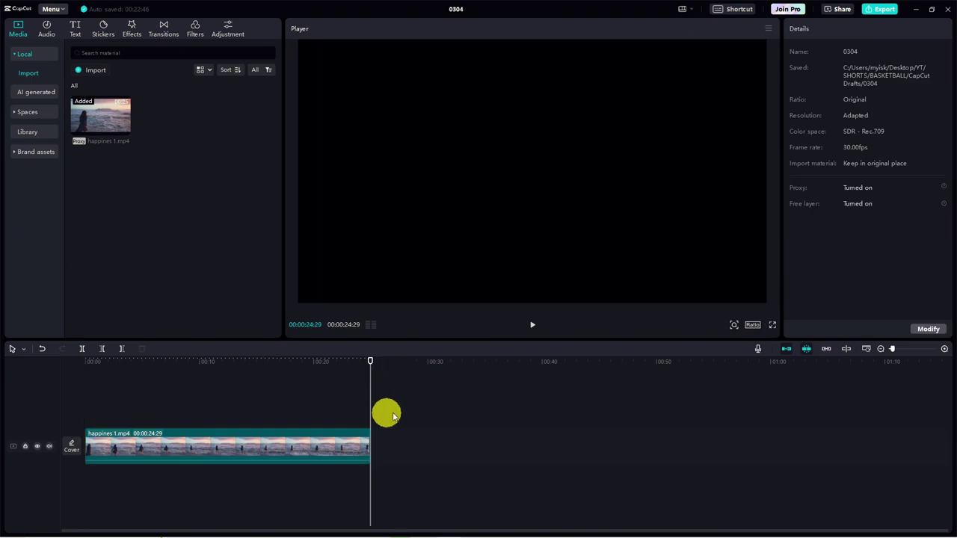
pyautogui.click(928, 329)
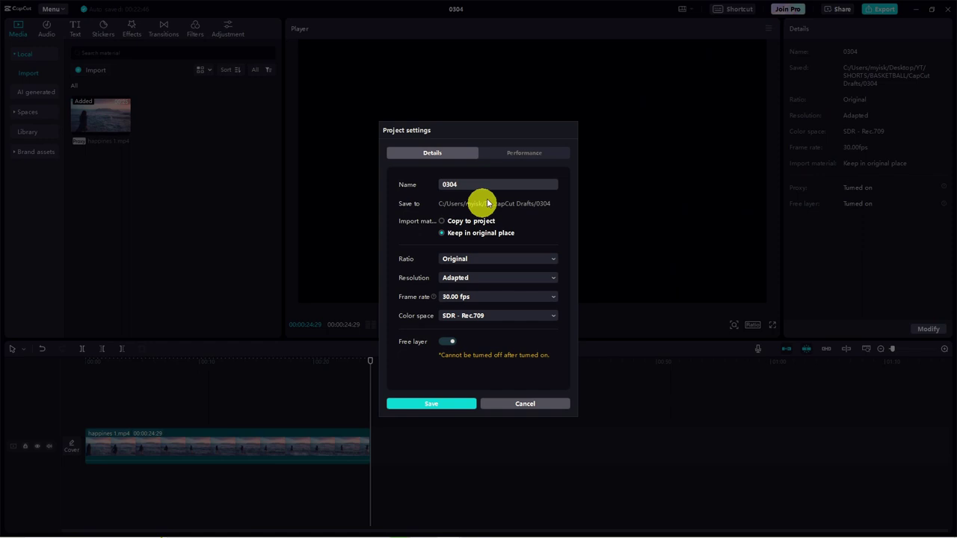
pyautogui.click(531, 156)
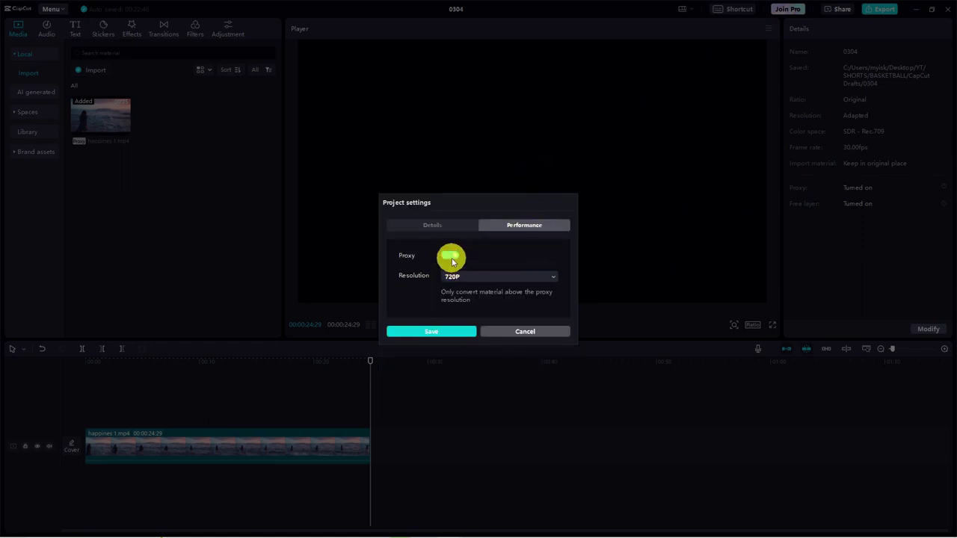
pyautogui.click(463, 281)
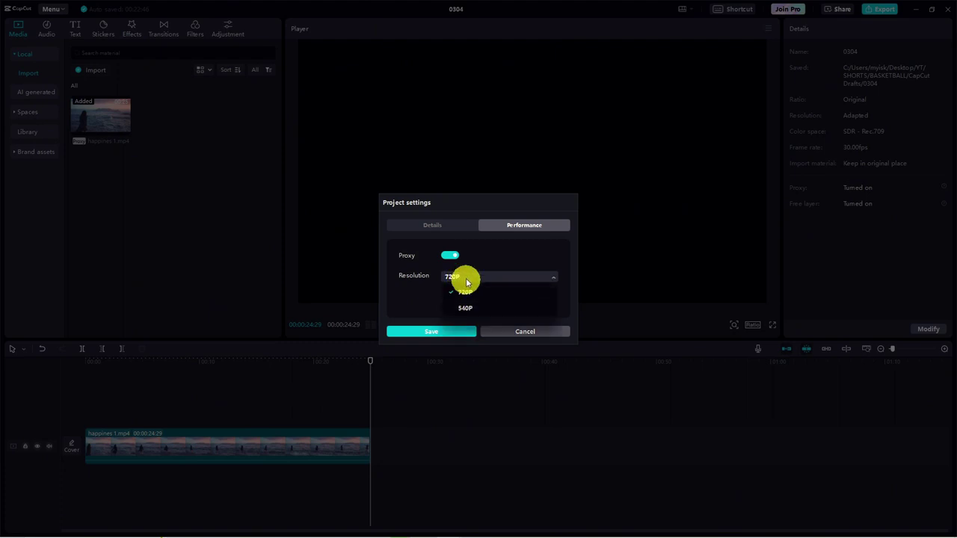
pyautogui.click(455, 257)
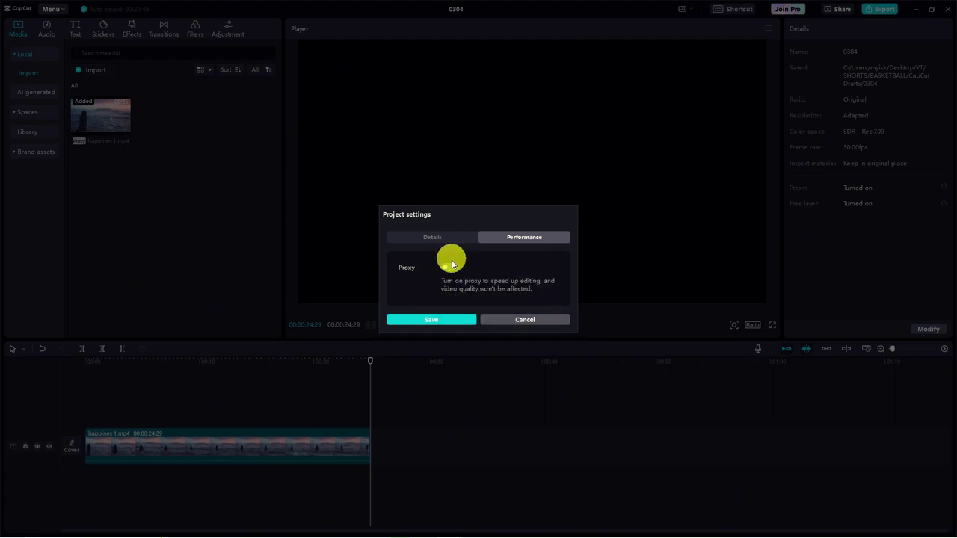
pyautogui.click(450, 268)
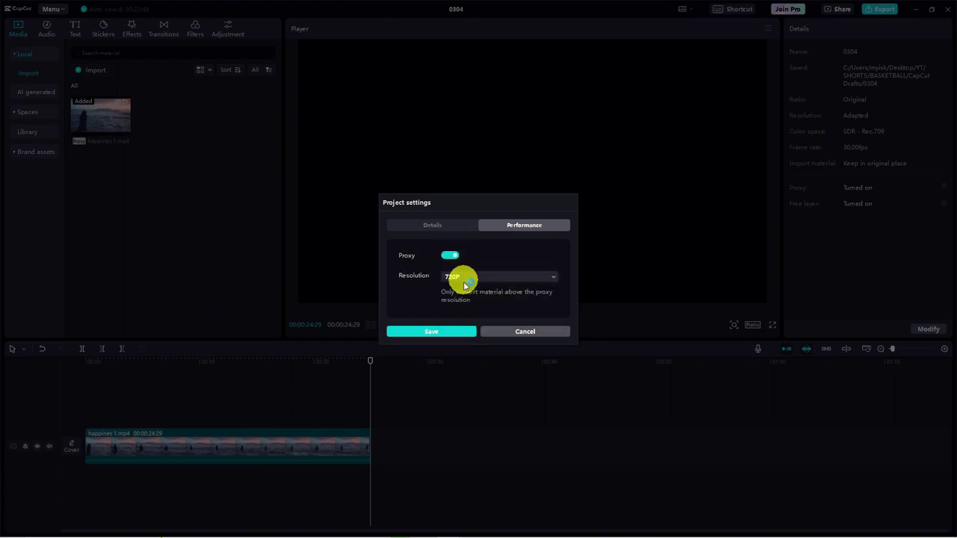
pyautogui.click(474, 283)
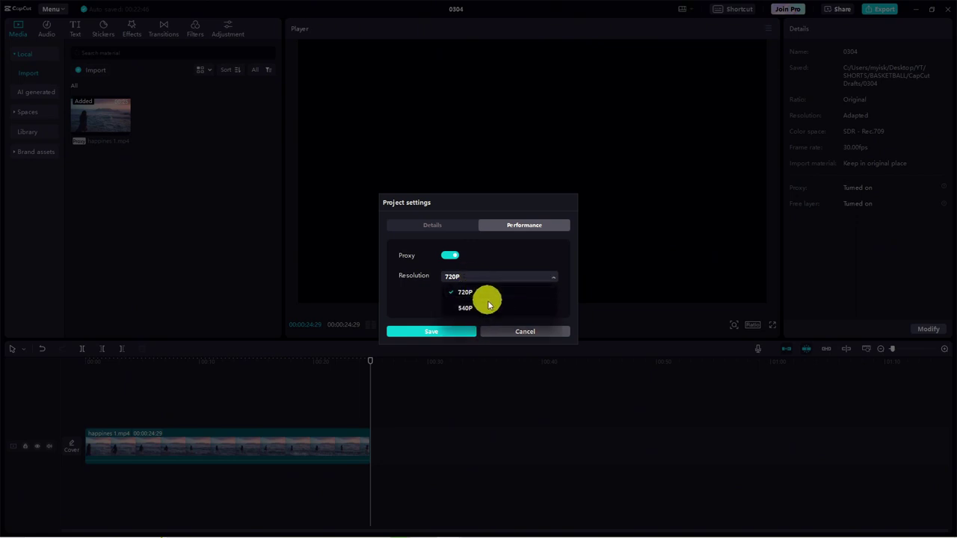
pyautogui.click(486, 296)
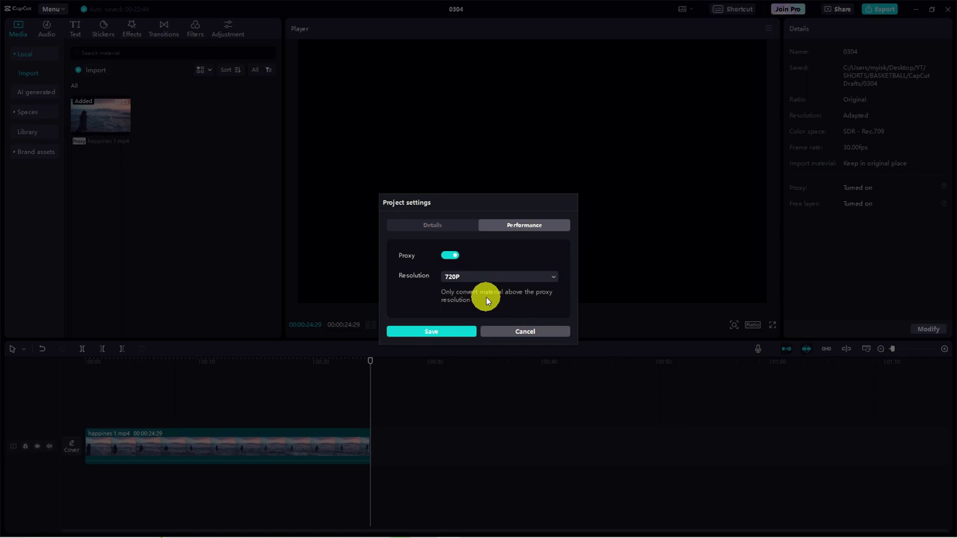
pyautogui.click(450, 332)
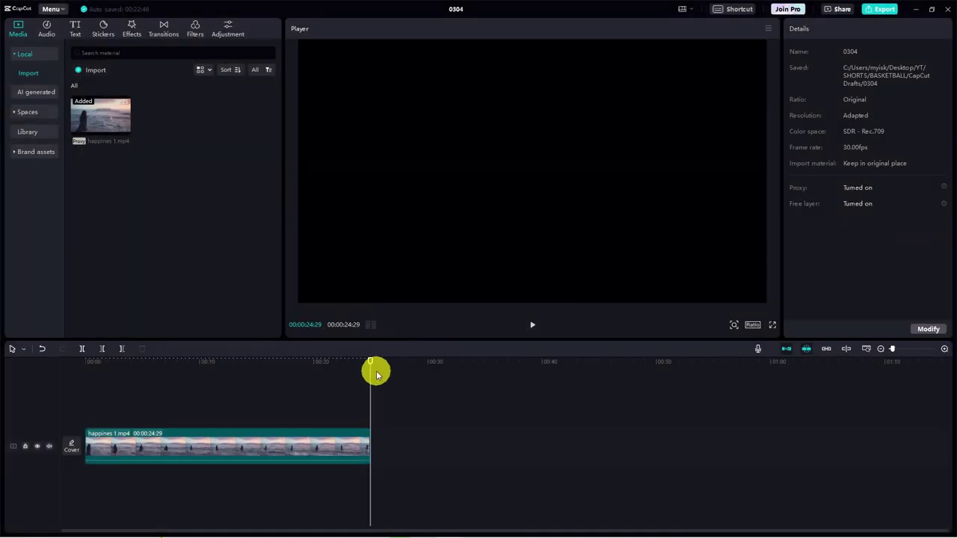
pyautogui.click(335, 370)
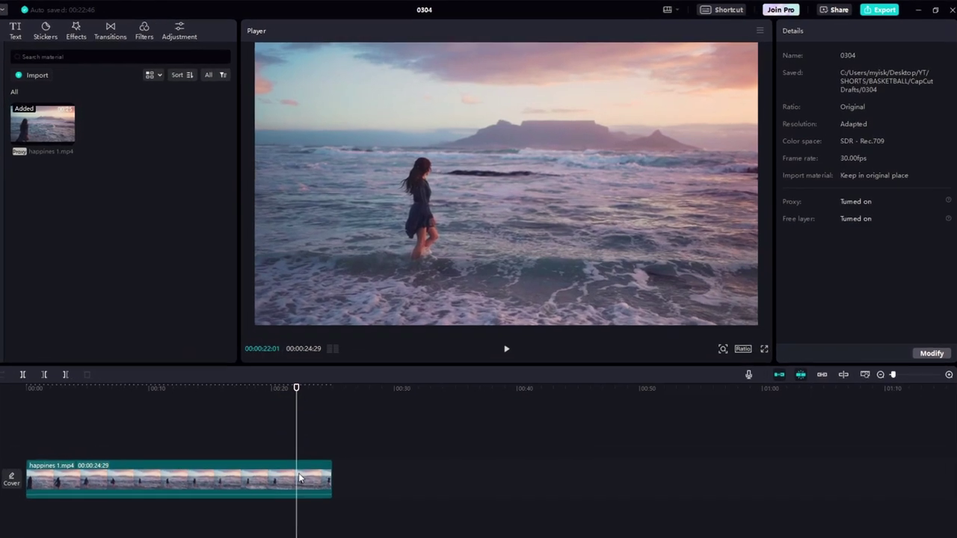
pyautogui.click(366, 437)
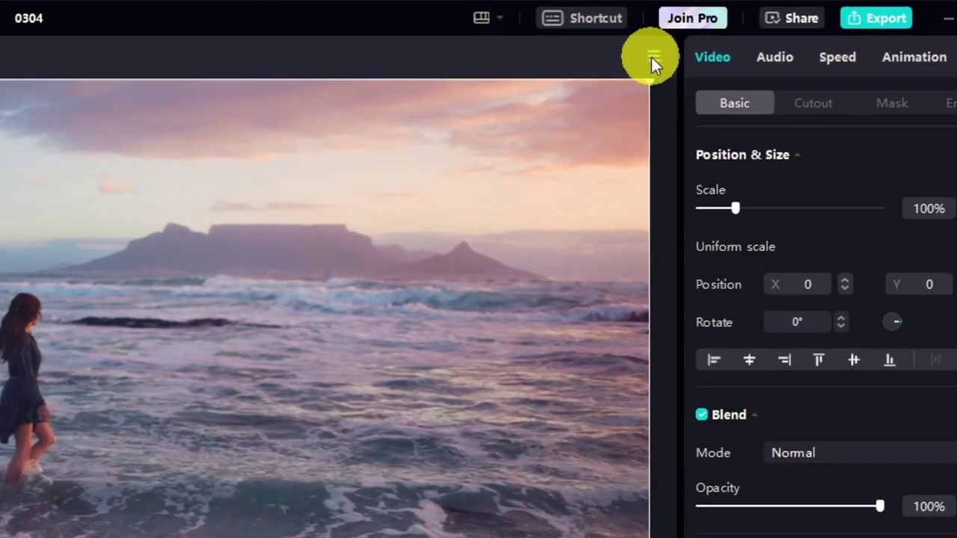
pyautogui.click(653, 57)
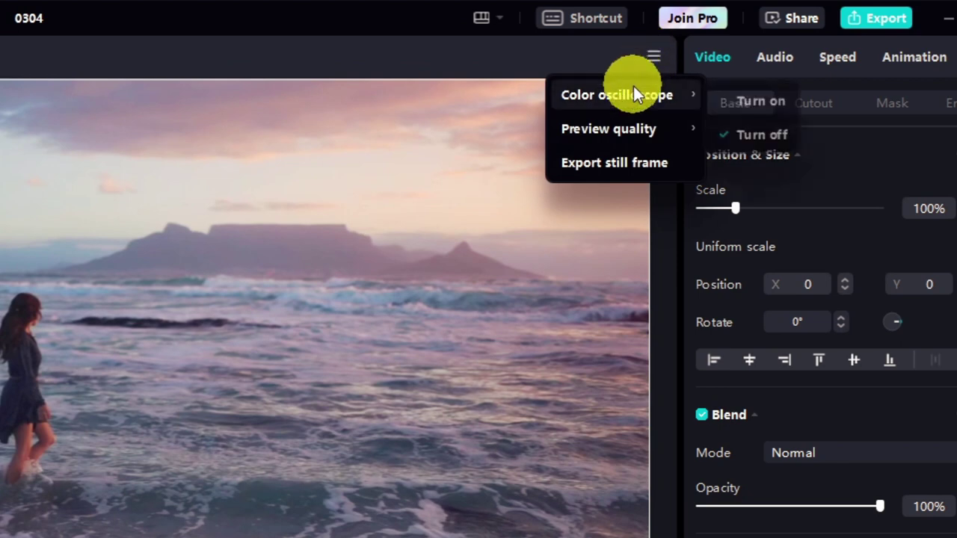
pyautogui.moveTo(620, 128)
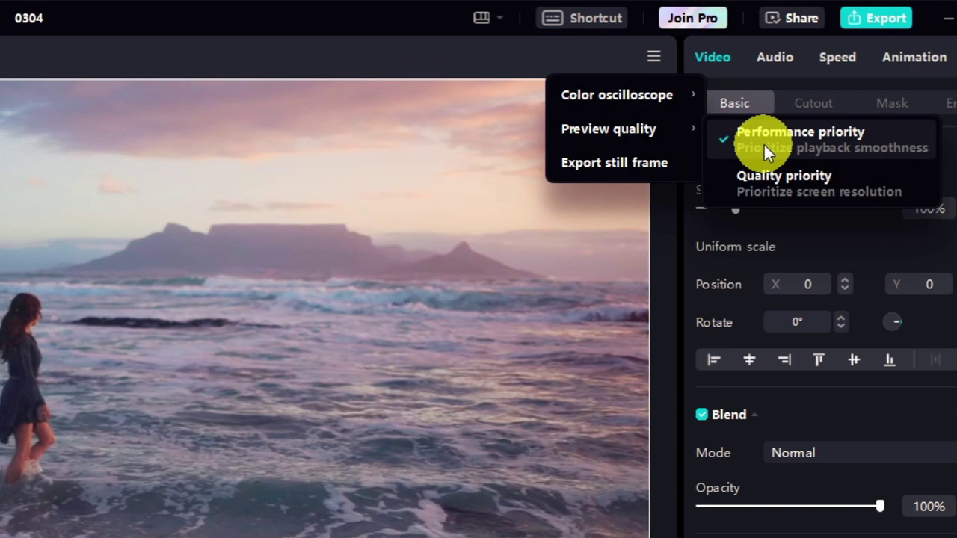
pyautogui.click(803, 149)
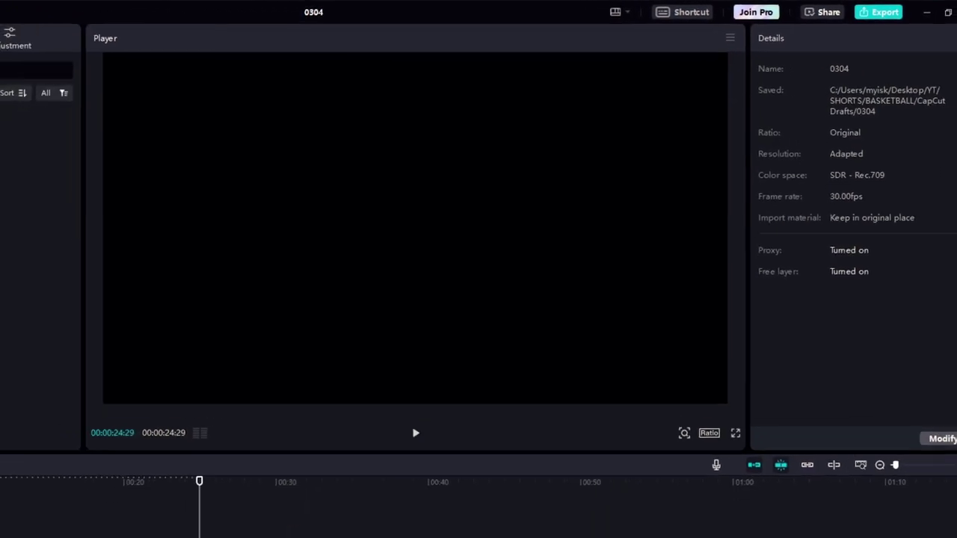
pyautogui.click(338, 412)
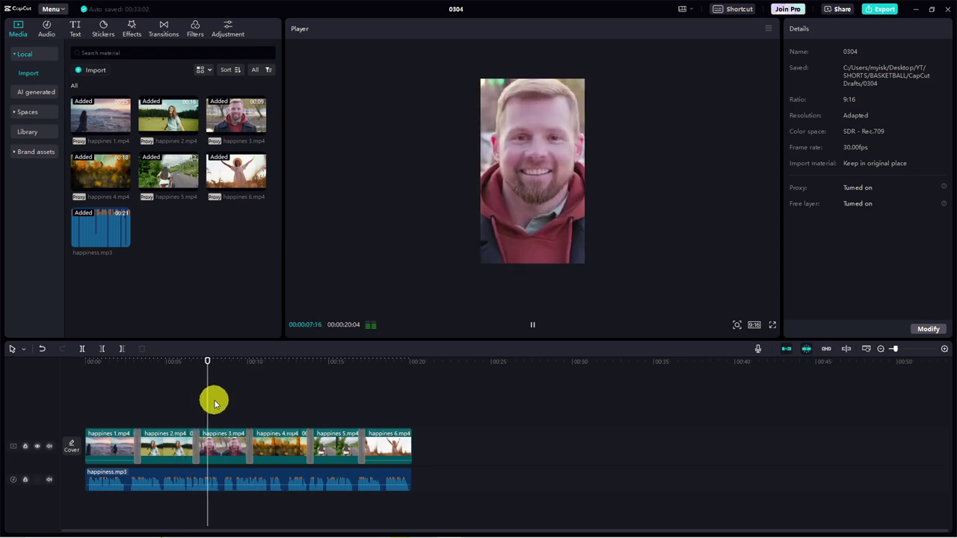
# - Rewind the short to the start and create English auto captions from its speech
pyautogui.press('space')
pyautogui.moveTo(219, 367); pyautogui.dragTo(38, 376)
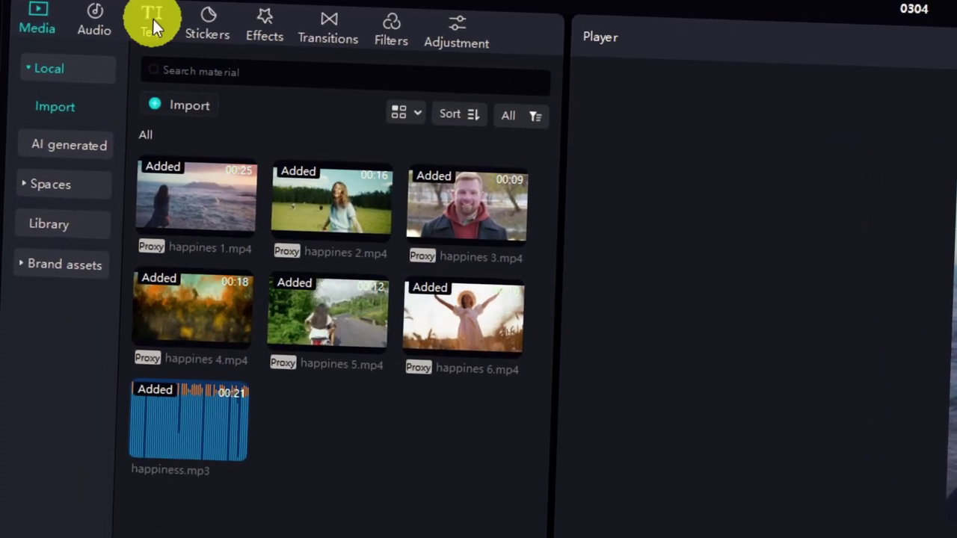
pyautogui.click(133, 24)
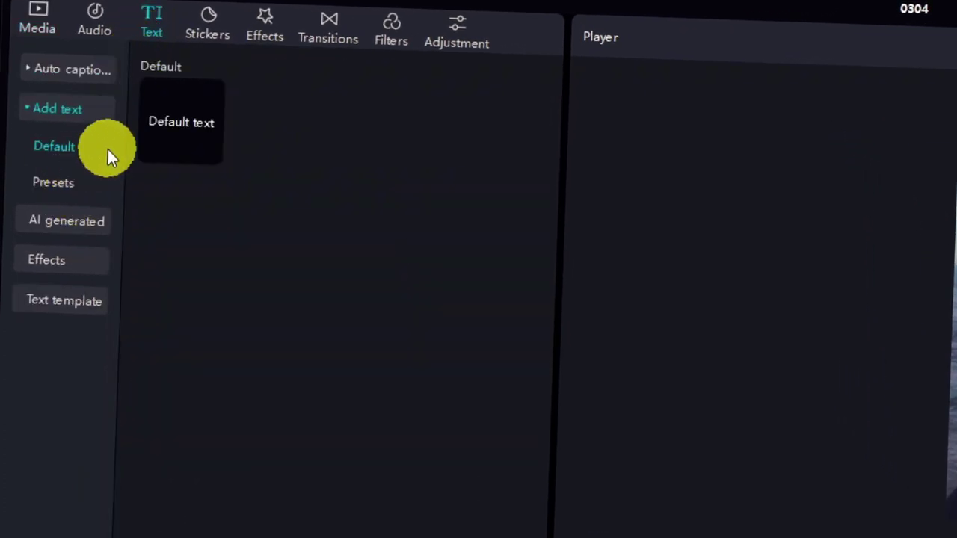
pyautogui.click(89, 71)
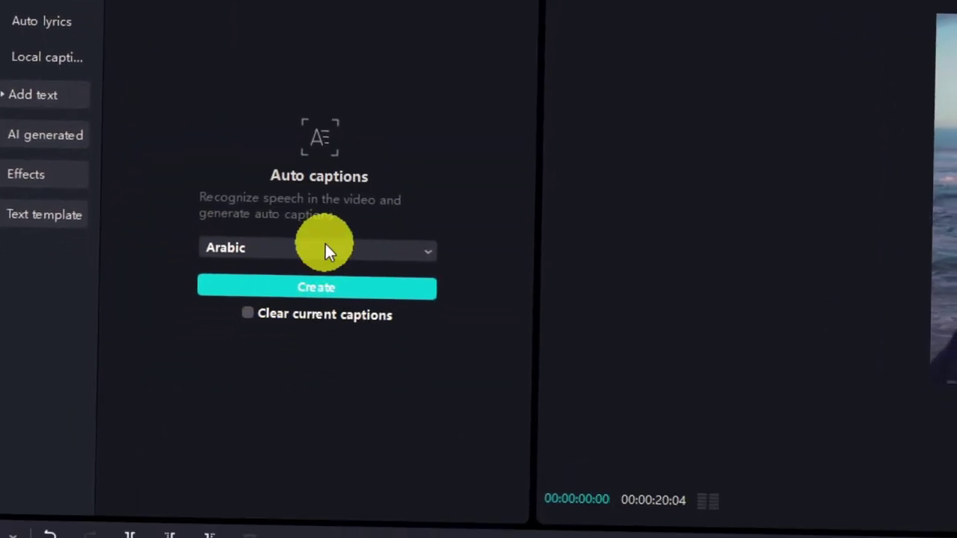
pyautogui.click(318, 250)
pyautogui.click(273, 439)
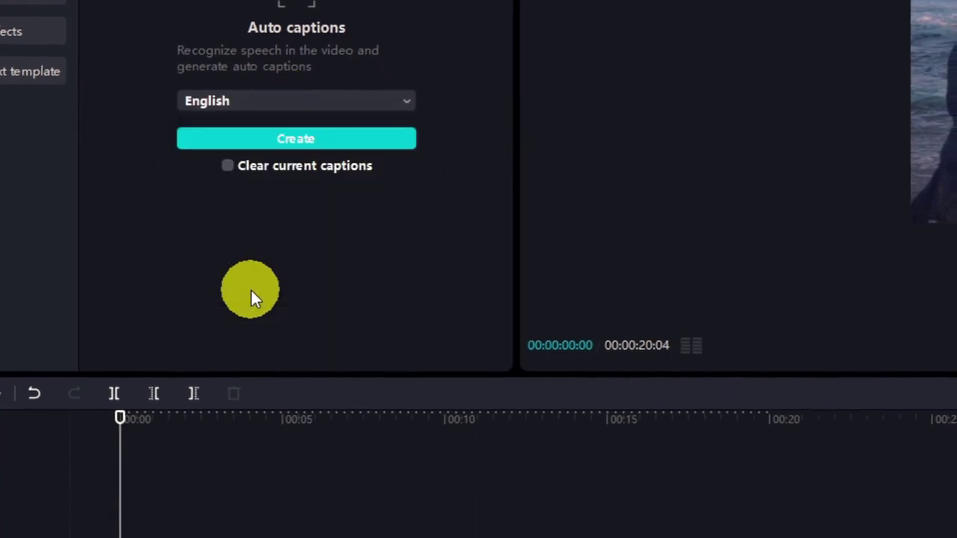
pyautogui.click(318, 139)
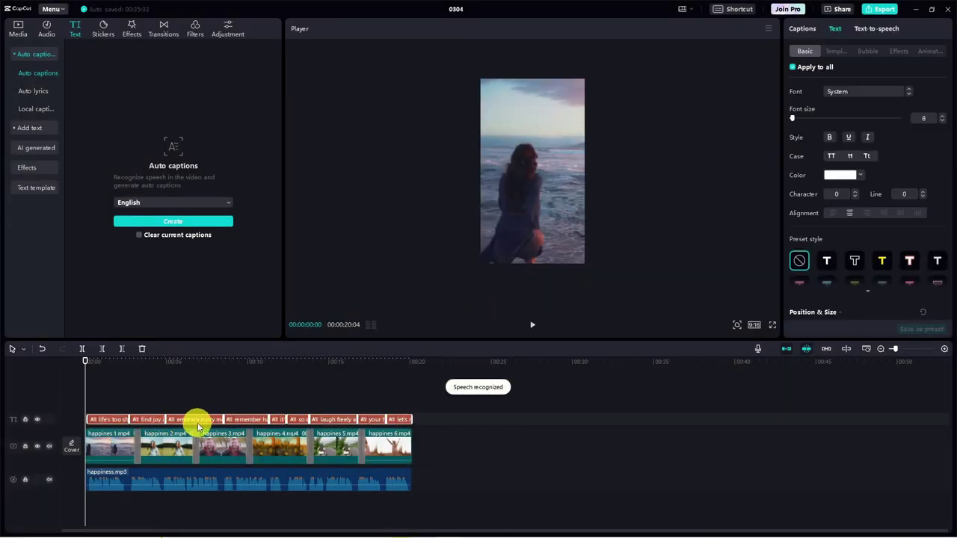
# - Play back the new captions, then return the playhead to the start
pyautogui.press('space')
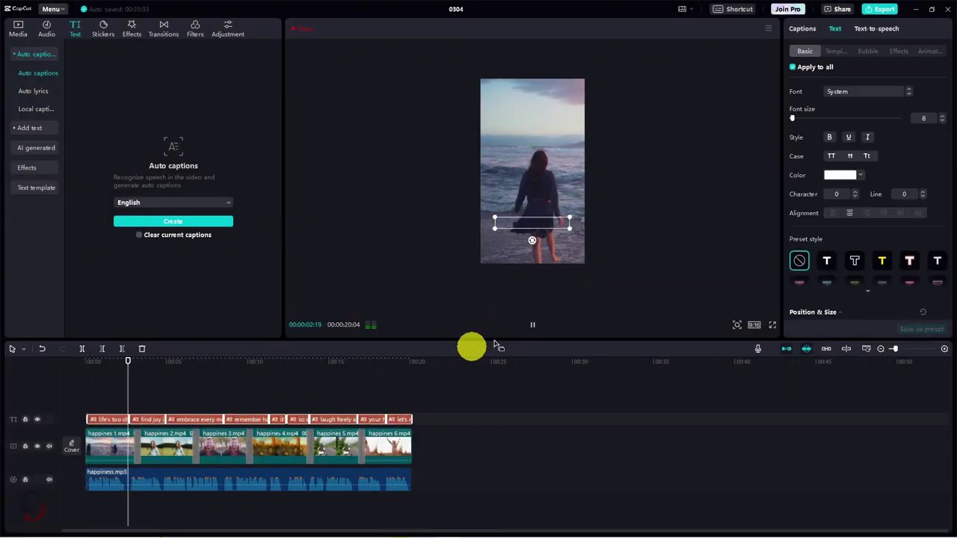
pyautogui.press('space')
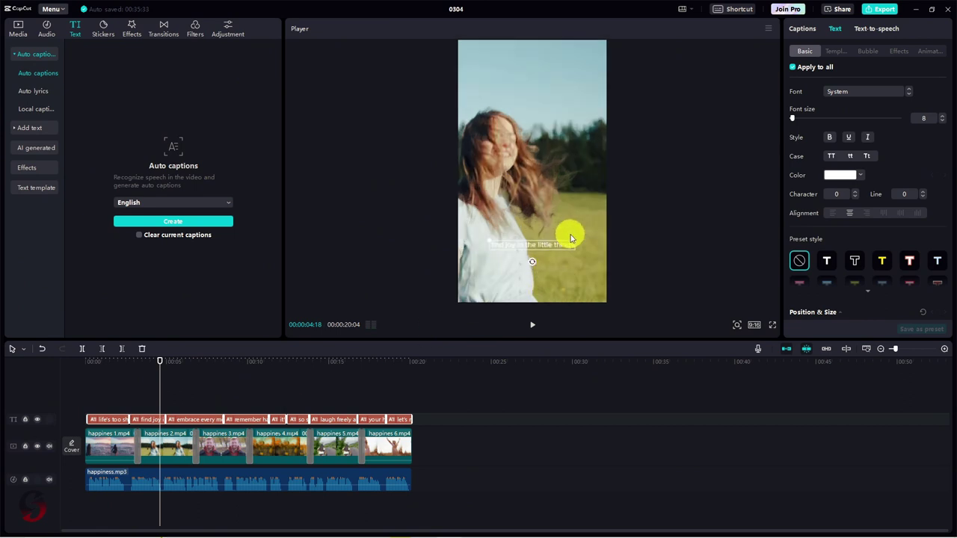
pyautogui.click(239, 377)
pyautogui.moveTo(237, 363); pyautogui.dragTo(88, 362)
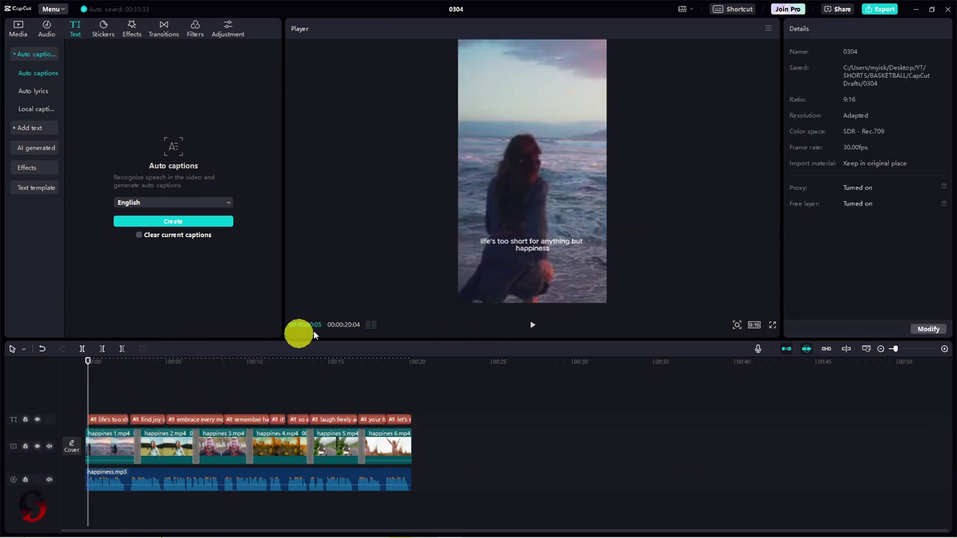
# - Apply the white-text, purple-highlight template to the captions and preview the style
pyautogui.click(97, 419)
pyautogui.click(837, 53)
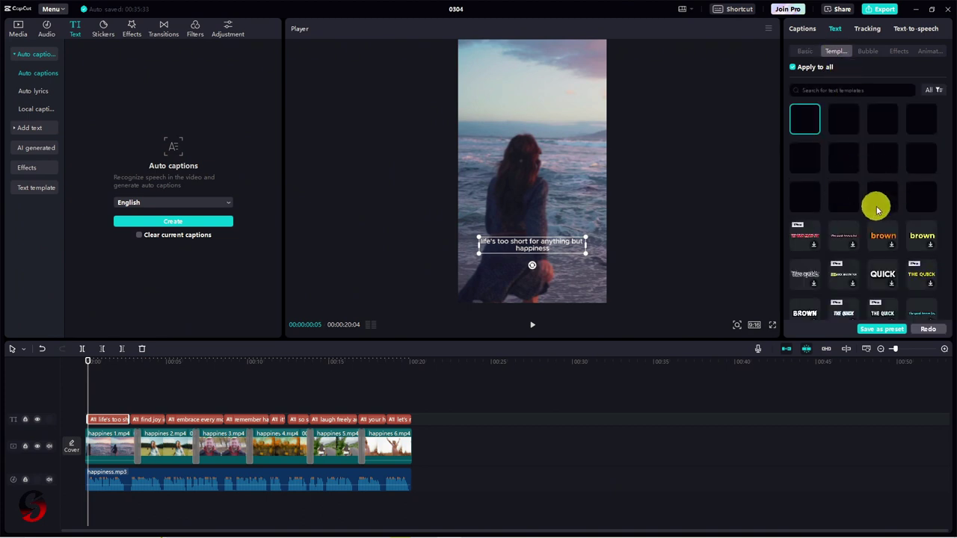
pyautogui.scroll(-5, 880, 205)
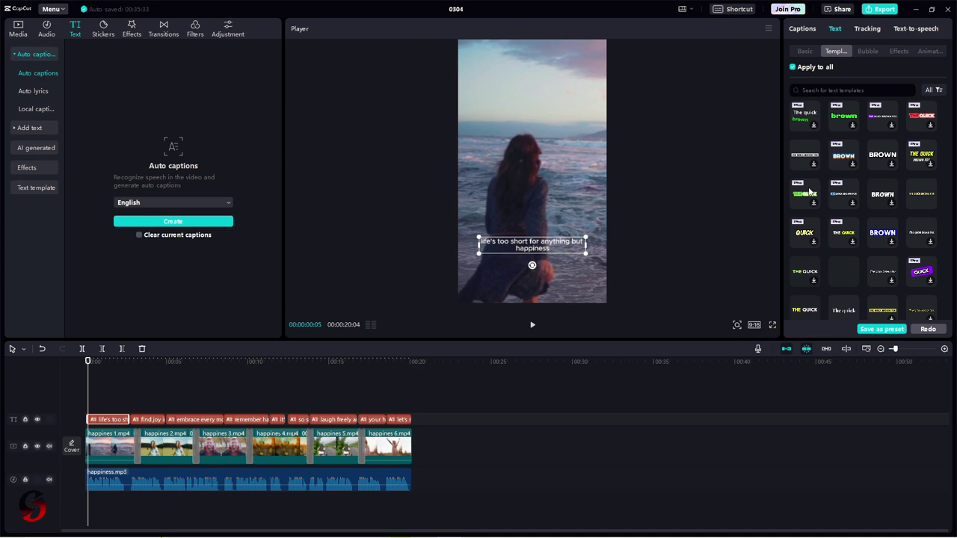
pyautogui.click(874, 235)
pyautogui.scroll(-2, 838, 246)
pyautogui.click(808, 219)
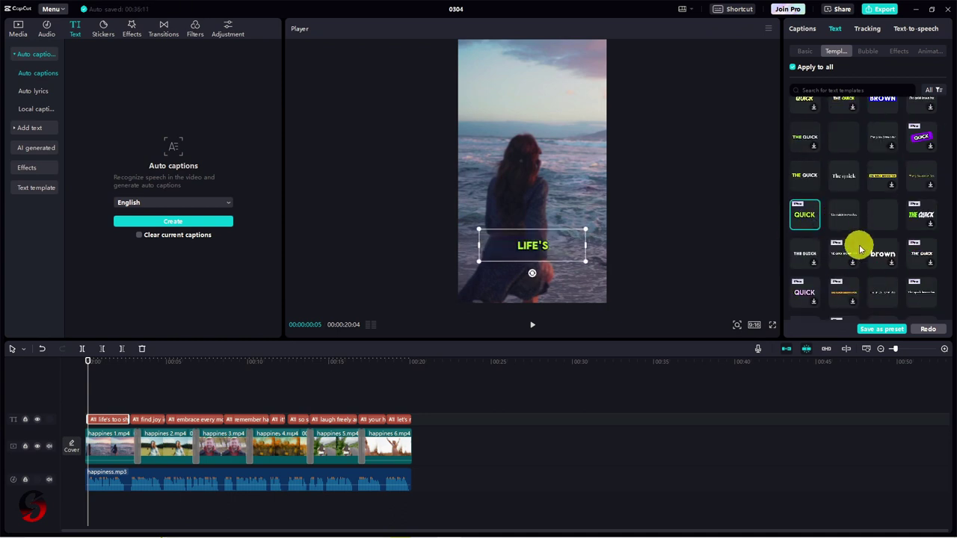
pyautogui.scroll(-3, 860, 251)
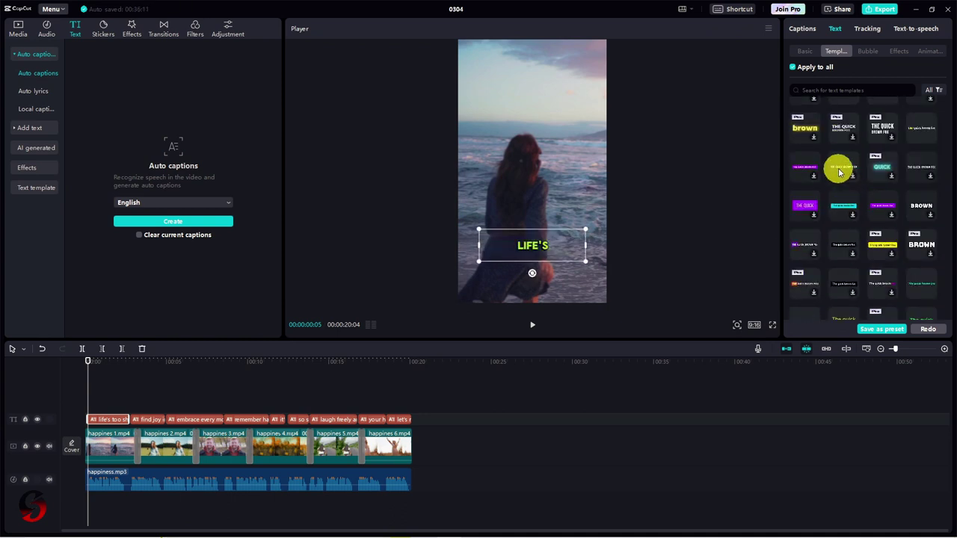
pyautogui.click(836, 178)
pyautogui.press('space')
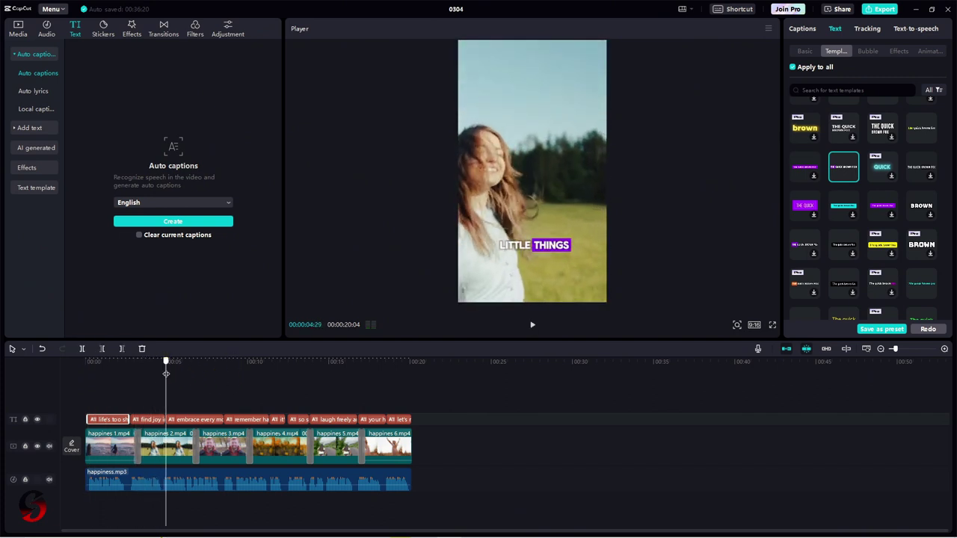
pyautogui.click(531, 324)
# - Change the caption font to IM FELL Great Primer
pyautogui.click(804, 51)
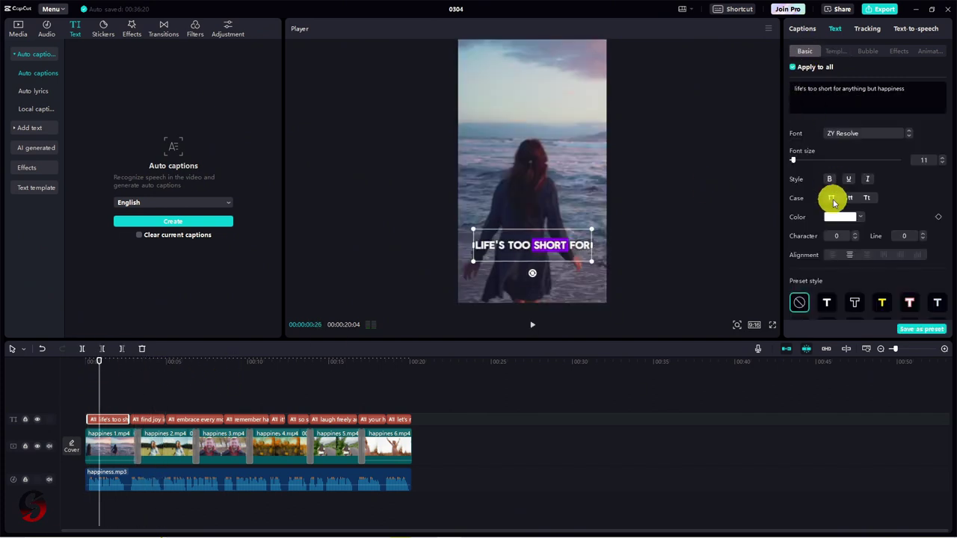
pyautogui.click(866, 134)
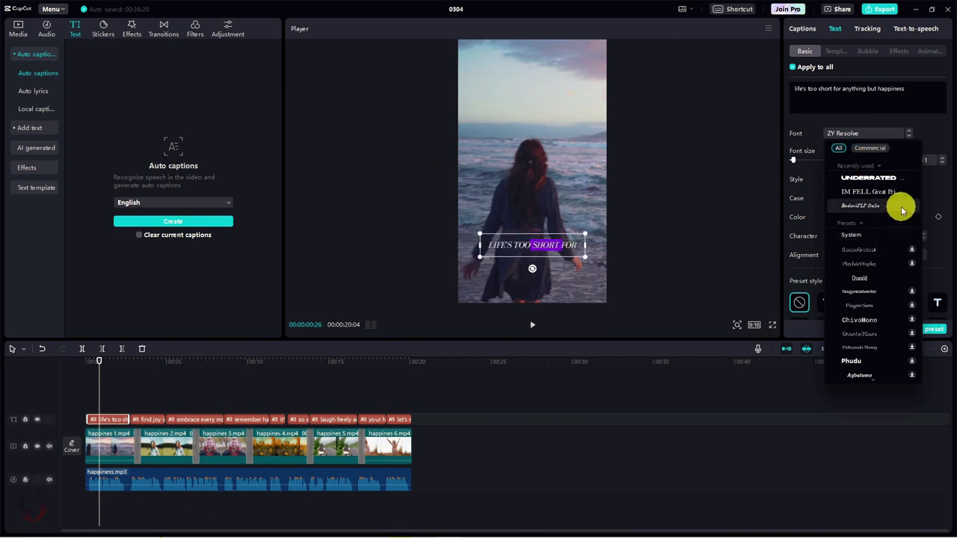
pyautogui.click(893, 196)
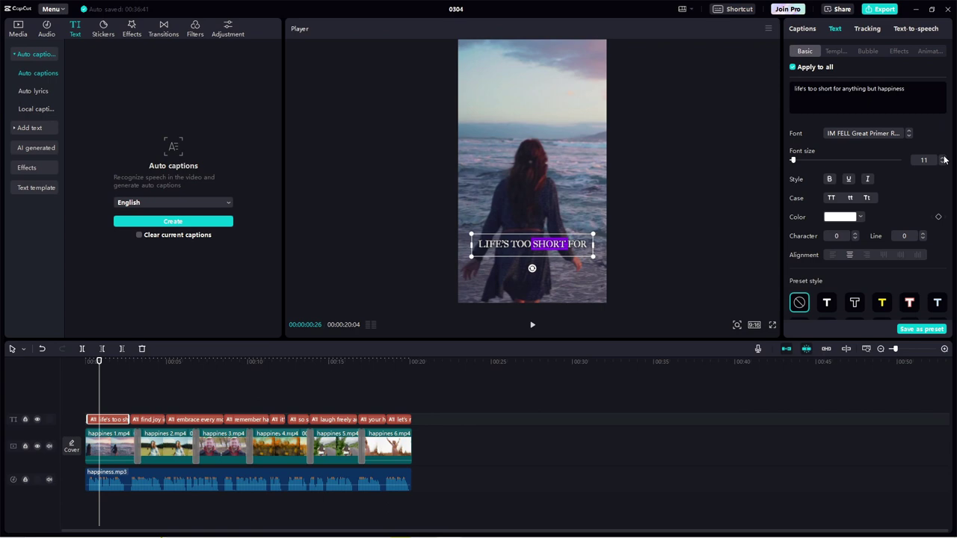
pyautogui.click(438, 381)
pyautogui.click(89, 366)
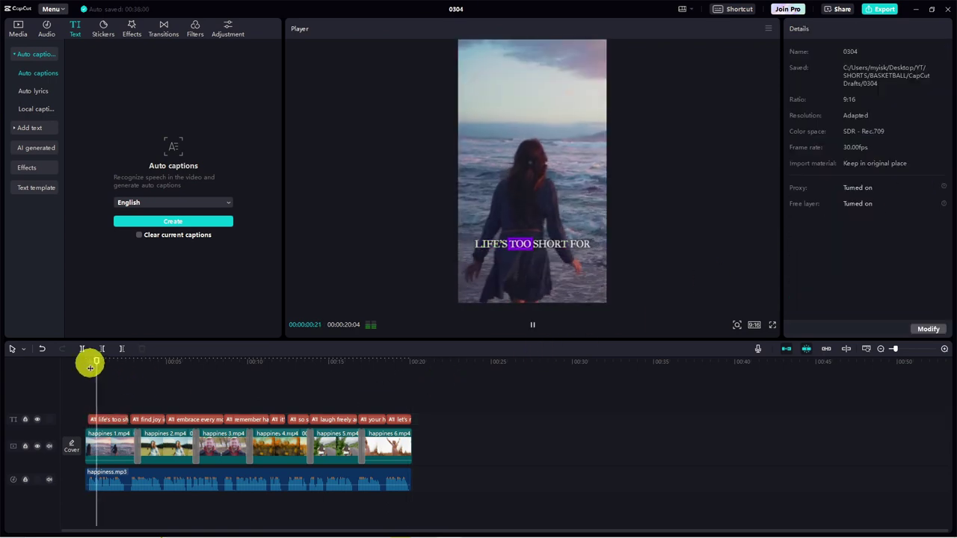